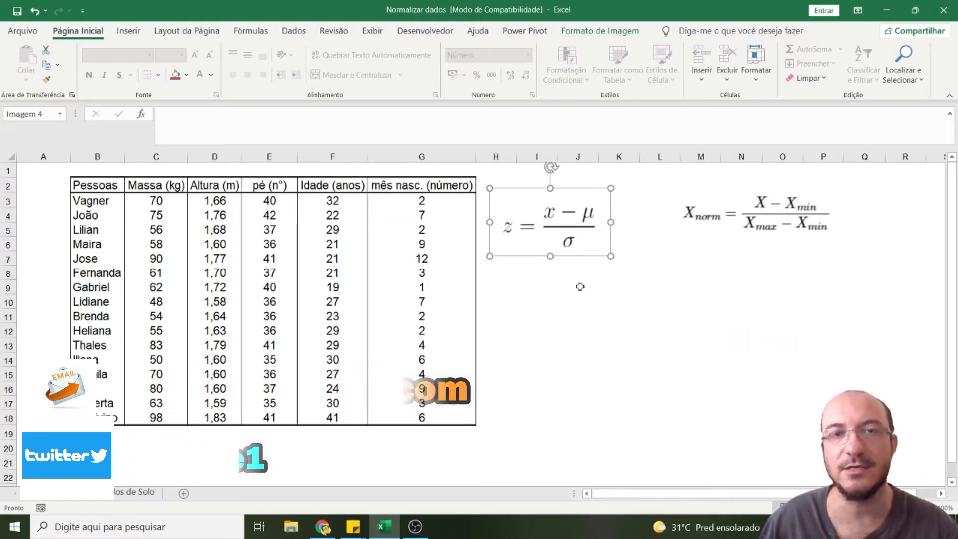
- Delete the z-score formula picture and move the Xnorm formula picture beside the table, over columns I to M
mouse_move(558, 239)
mouse_down()
mouse_move(581, 231)
mouse_move(569, 243)
mouse_up()
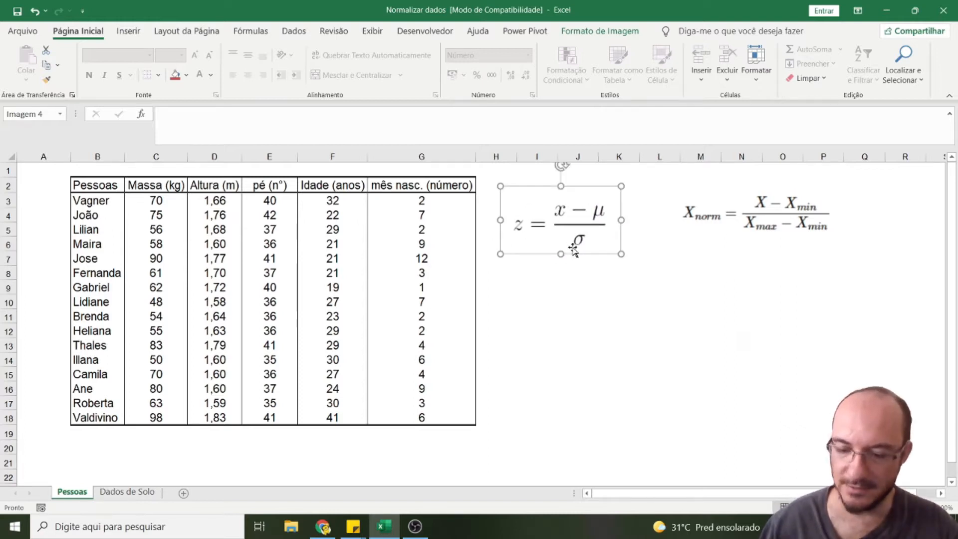
key(Delete)
drag(678, 237, 509, 237)
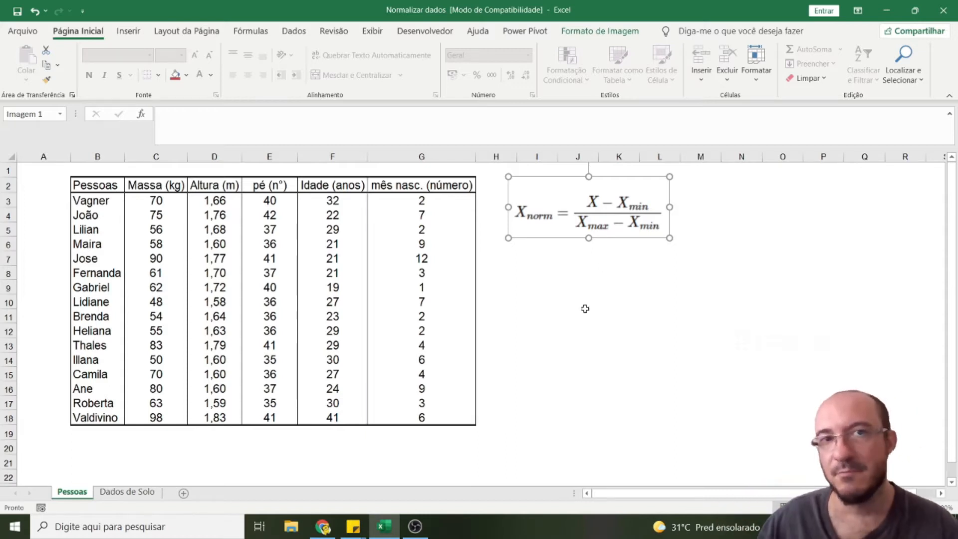
click(521, 260)
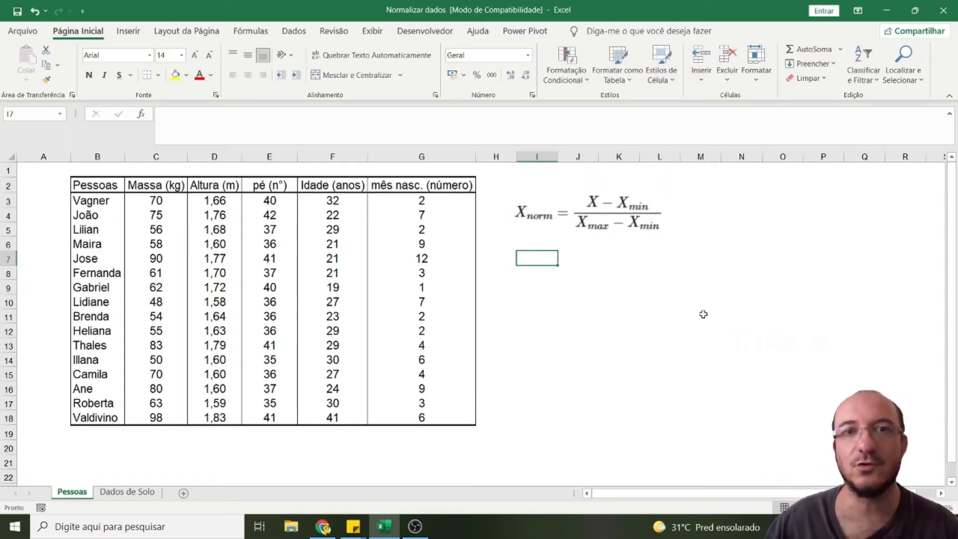
drag(594, 215, 623, 221)
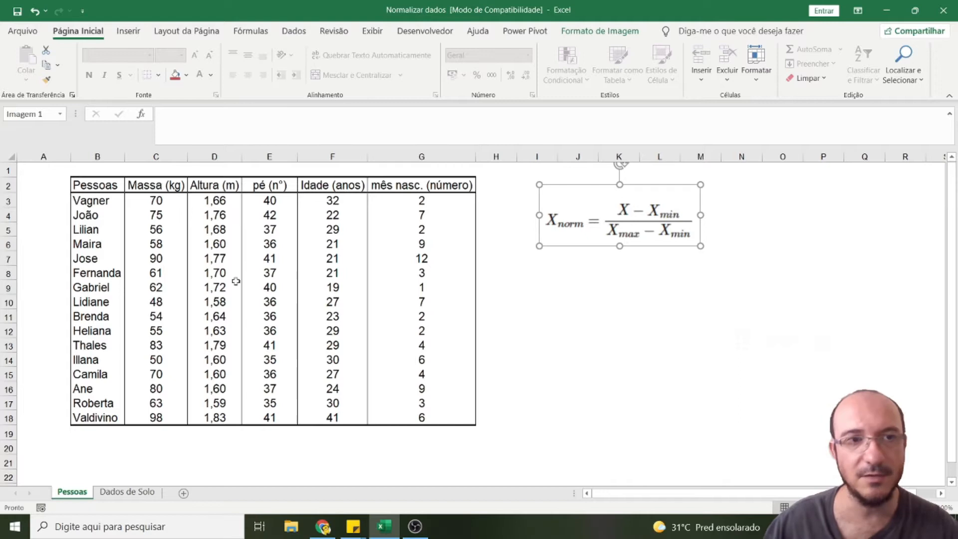
- Examine the people listed in B3:B18, the variable headers in C2:G2 and the table's values
click(214, 288)
drag(100, 200, 97, 420)
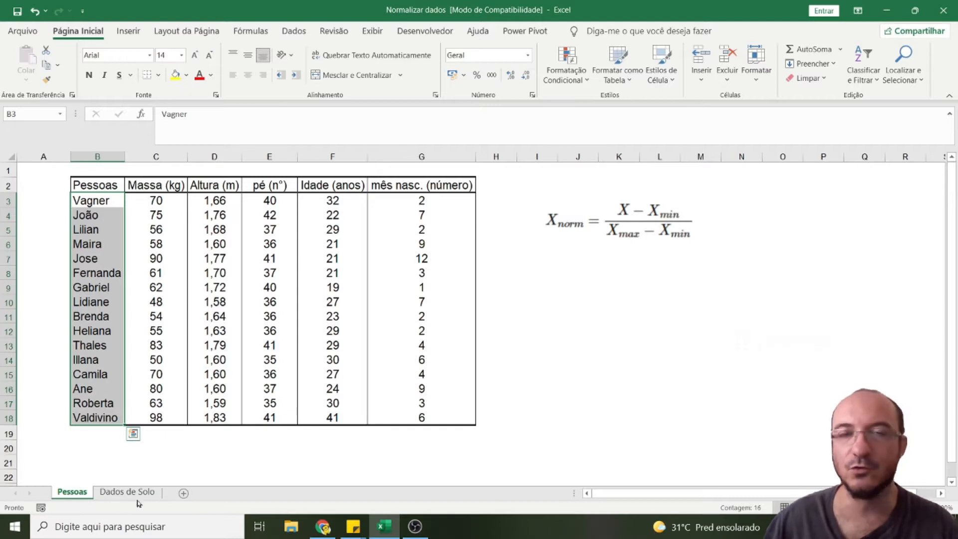
drag(94, 199, 97, 418)
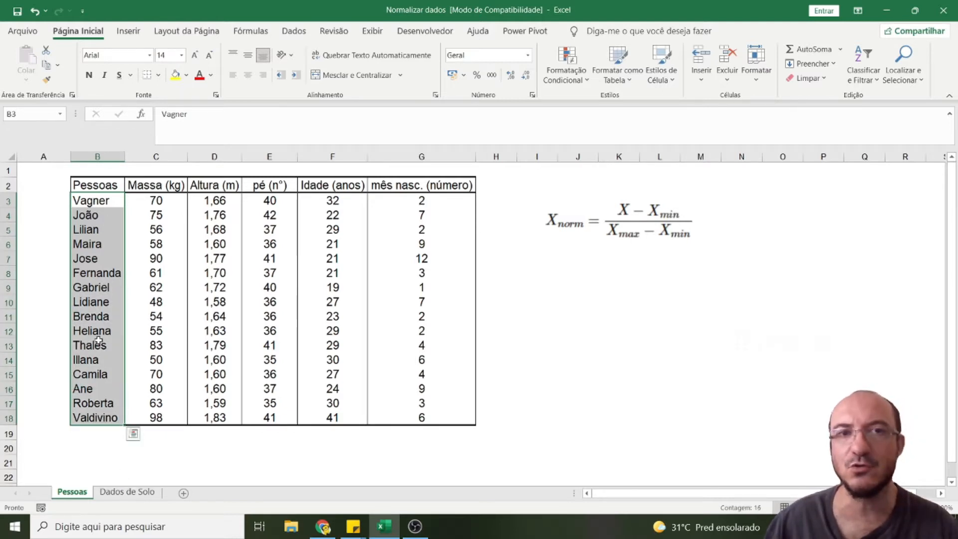
drag(145, 185, 450, 185)
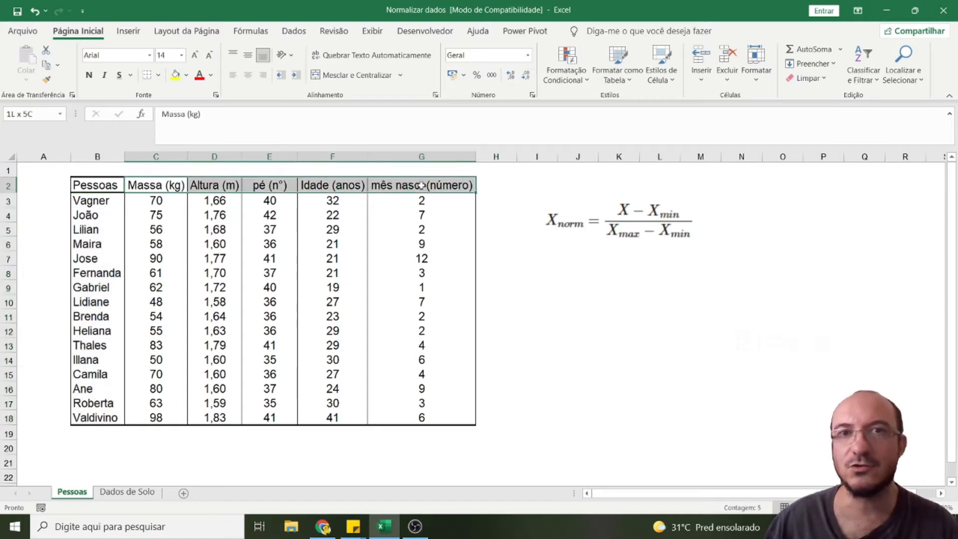
click(142, 185)
click(215, 185)
click(267, 185)
click(332, 185)
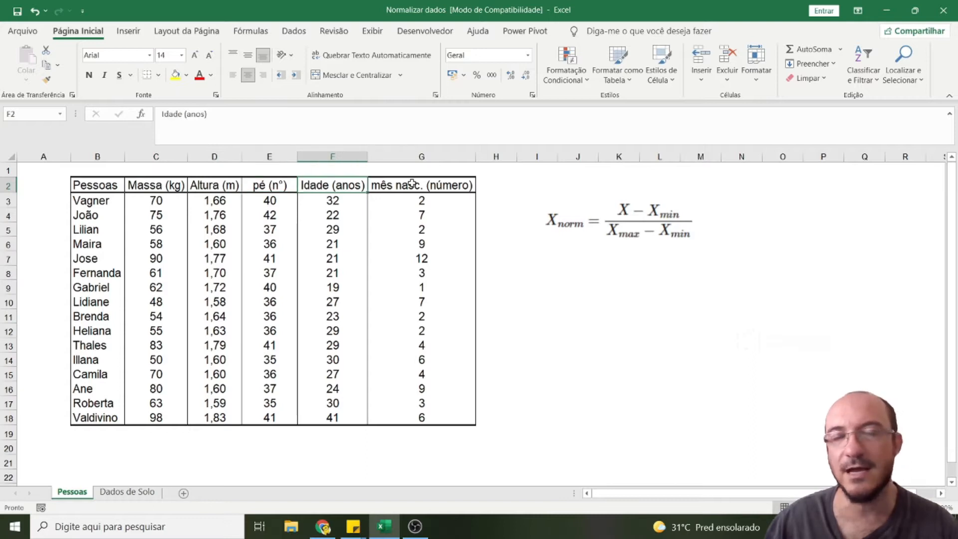
click(411, 183)
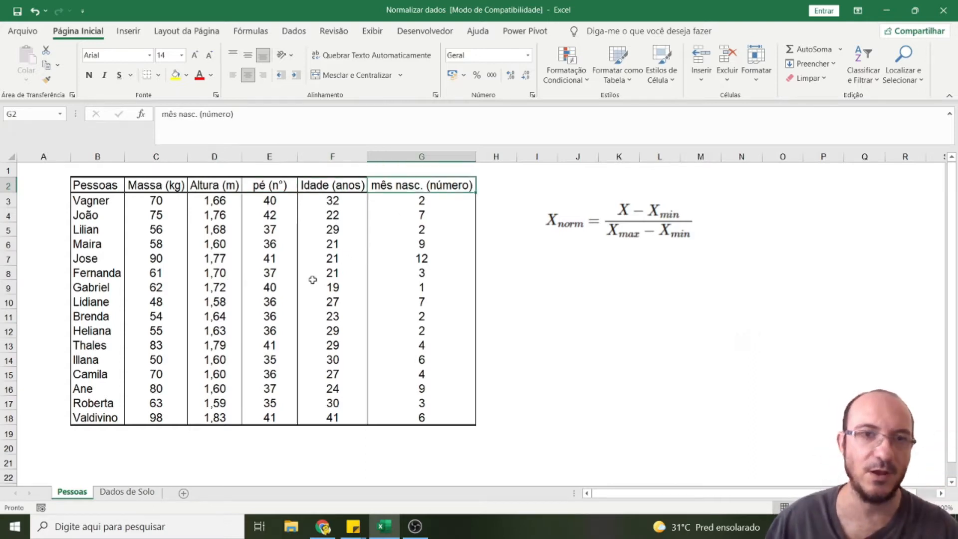
click(163, 263)
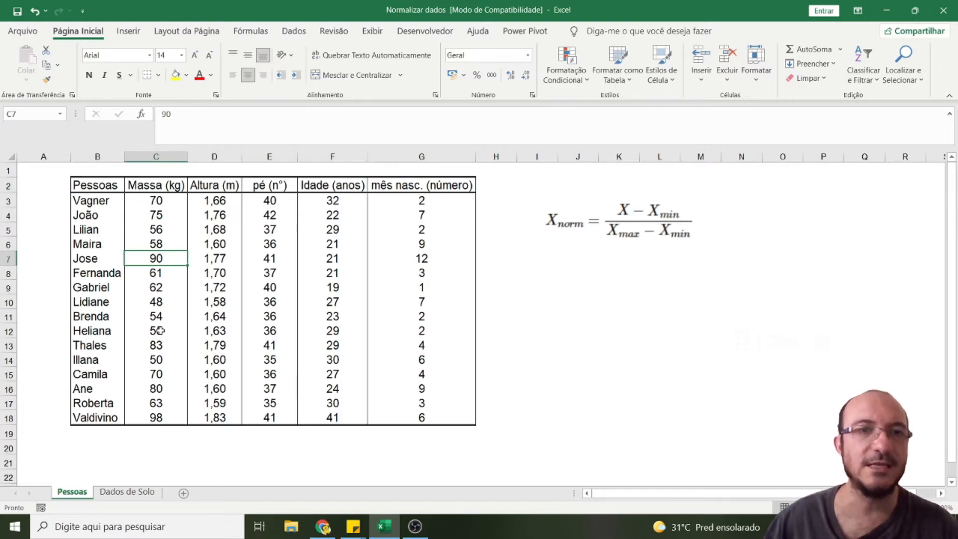
drag(143, 184, 422, 183)
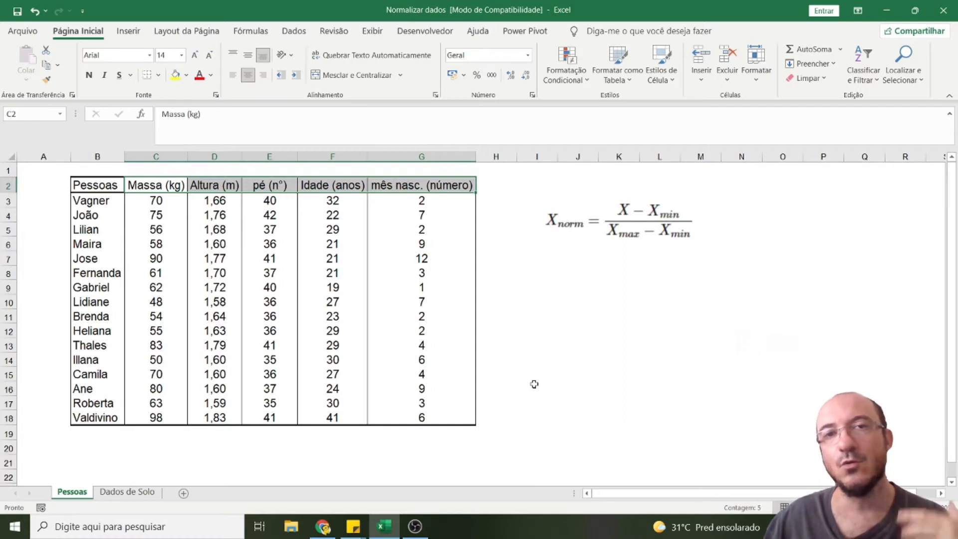
click(158, 186)
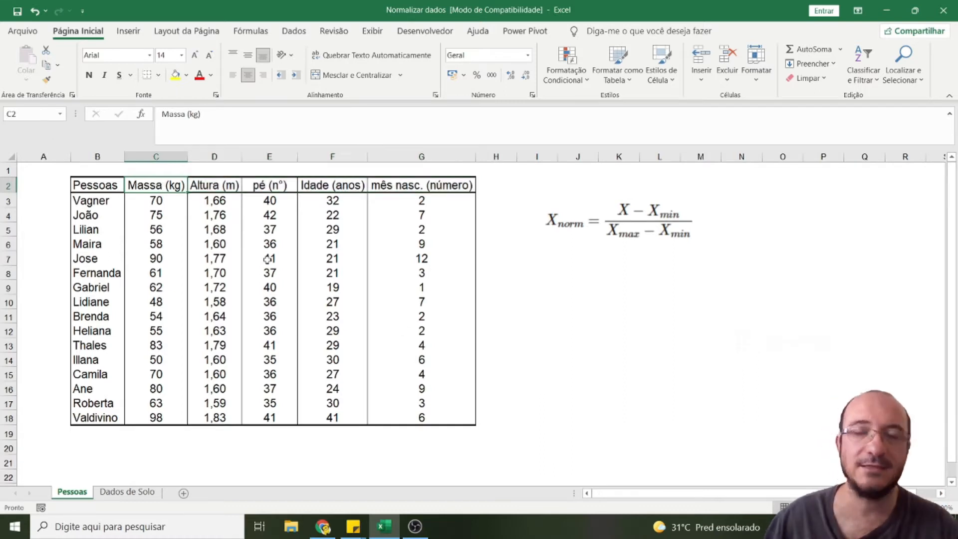
click(226, 183)
click(284, 184)
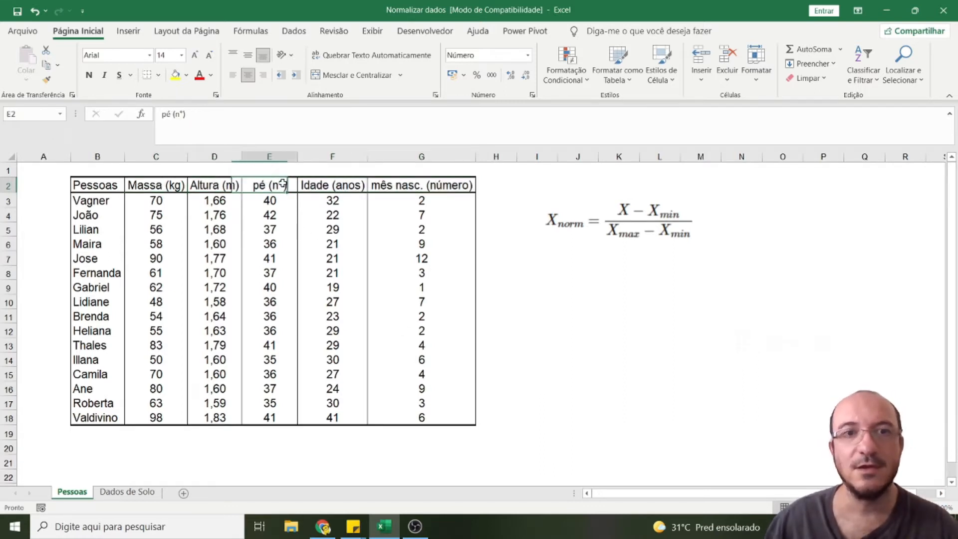
click(342, 186)
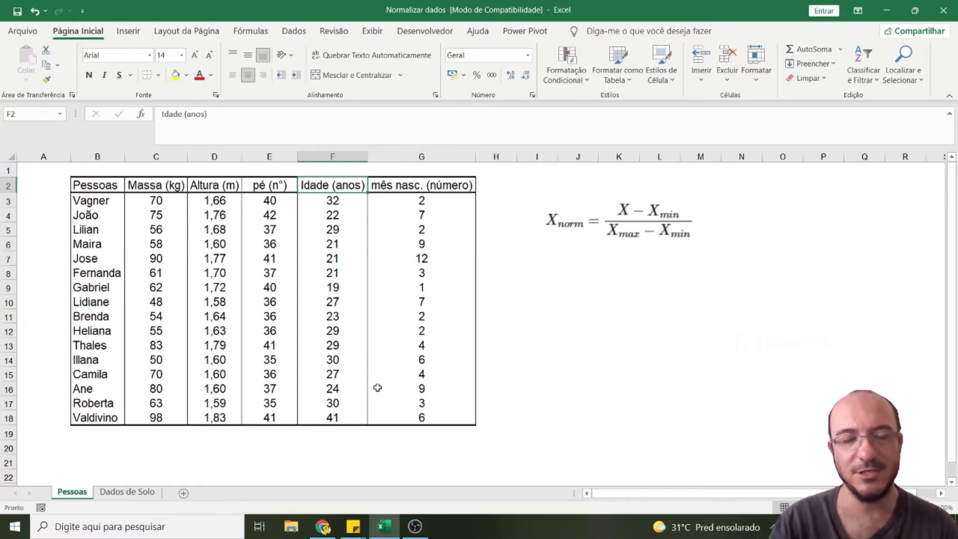
mouse_move(116, 186)
mouse_down()
mouse_move(381, 250)
mouse_move(449, 351)
mouse_move(463, 421)
mouse_up()
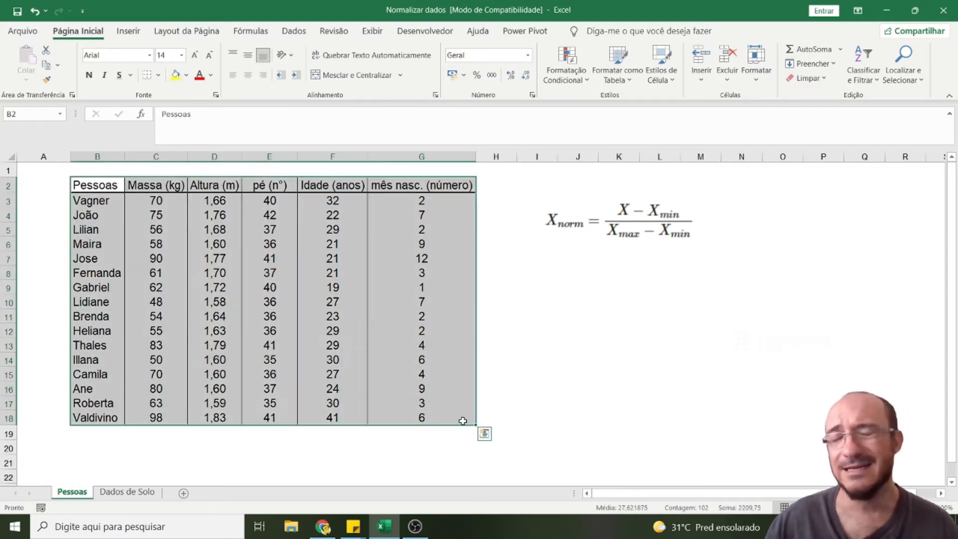
click(559, 358)
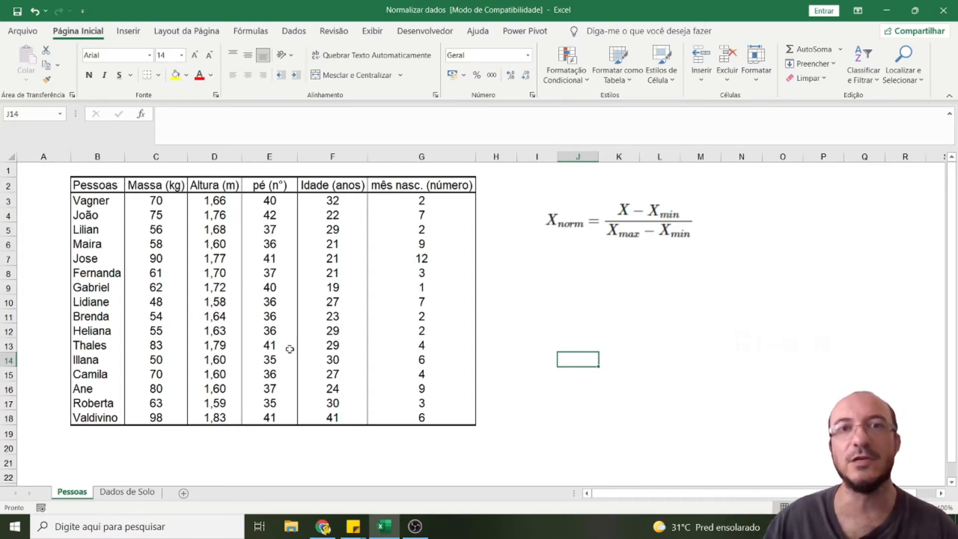
click(153, 199)
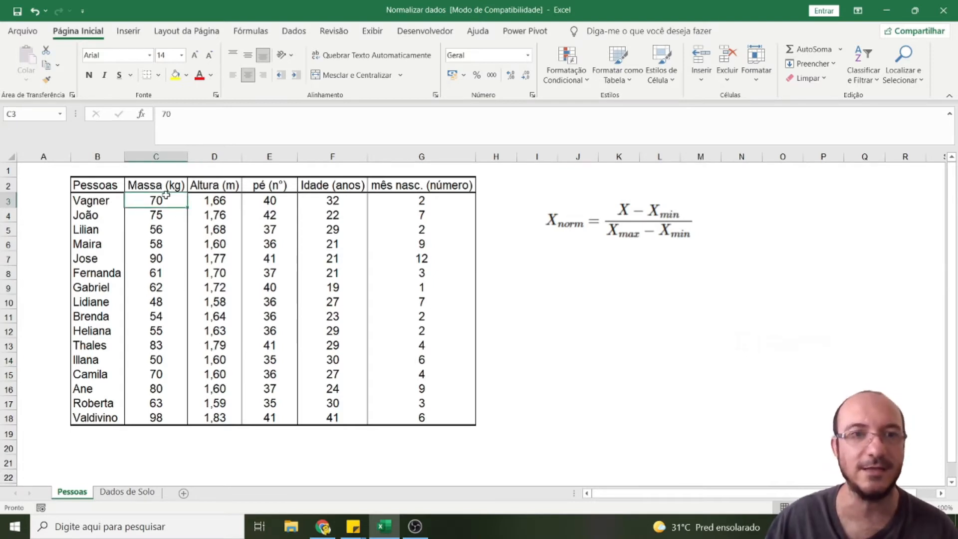
drag(156, 201, 160, 230)
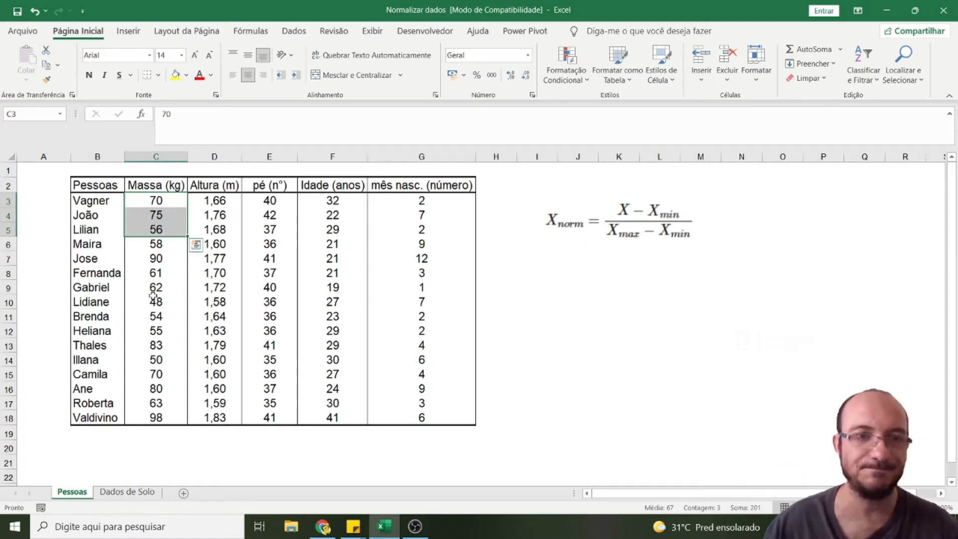
click(313, 316)
drag(101, 185, 389, 405)
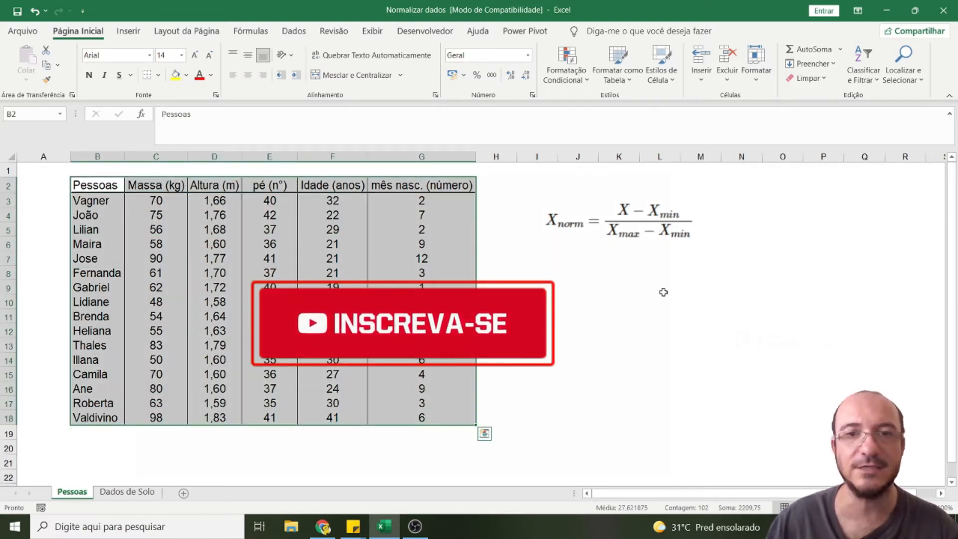
- Enlarge the Xnorm formula picture so it extends into column N and down to row 7
click(609, 217)
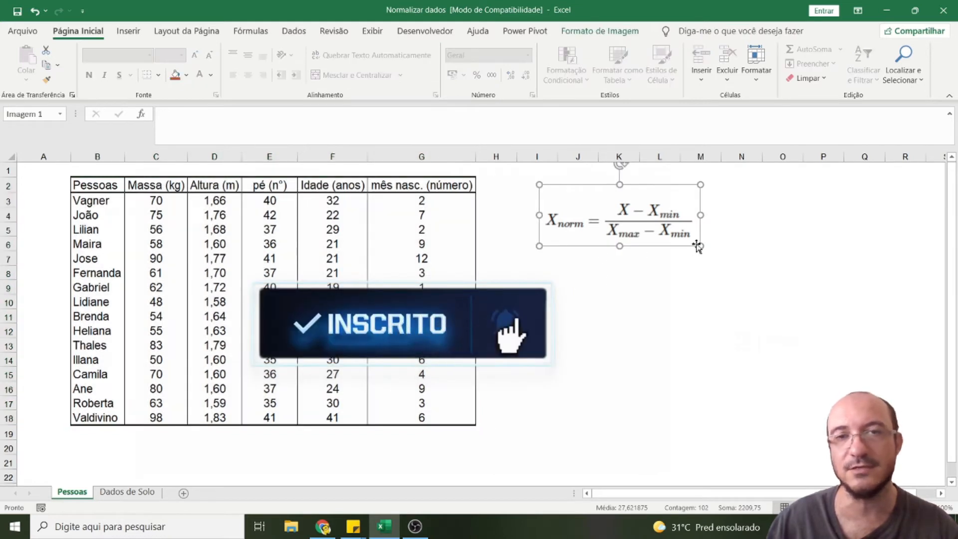
drag(700, 246, 713, 263)
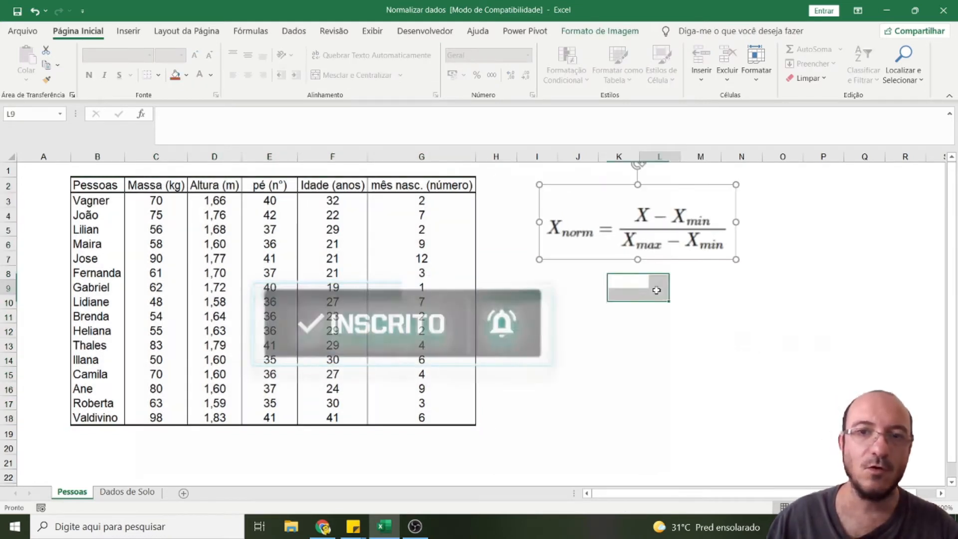
click(658, 287)
click(157, 204)
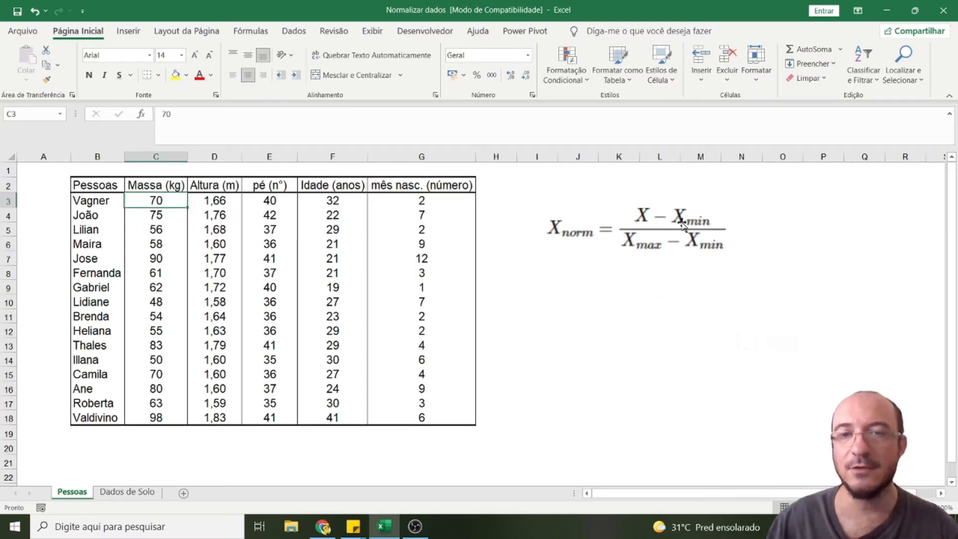
drag(152, 196, 156, 419)
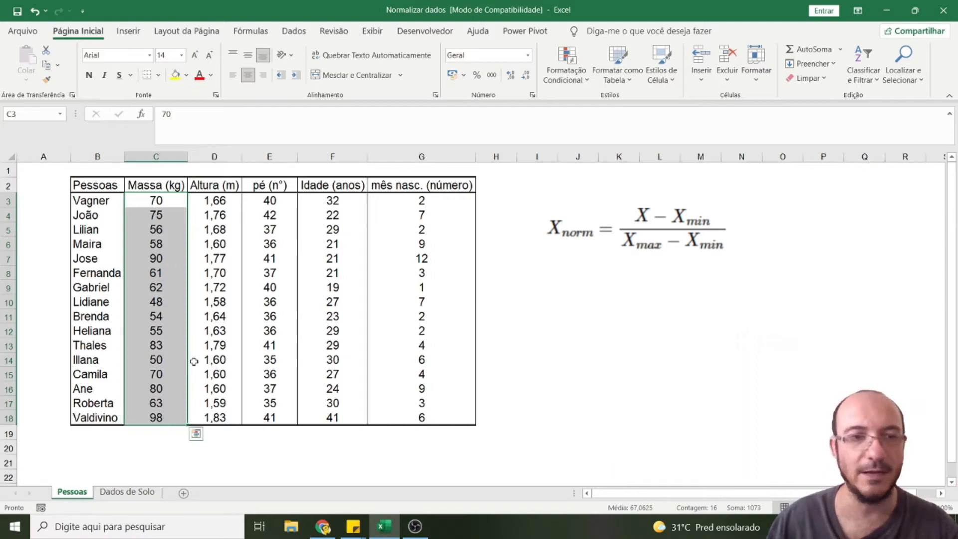
scroll(194, 362, down, 1)
scroll(195, 385, up, 1)
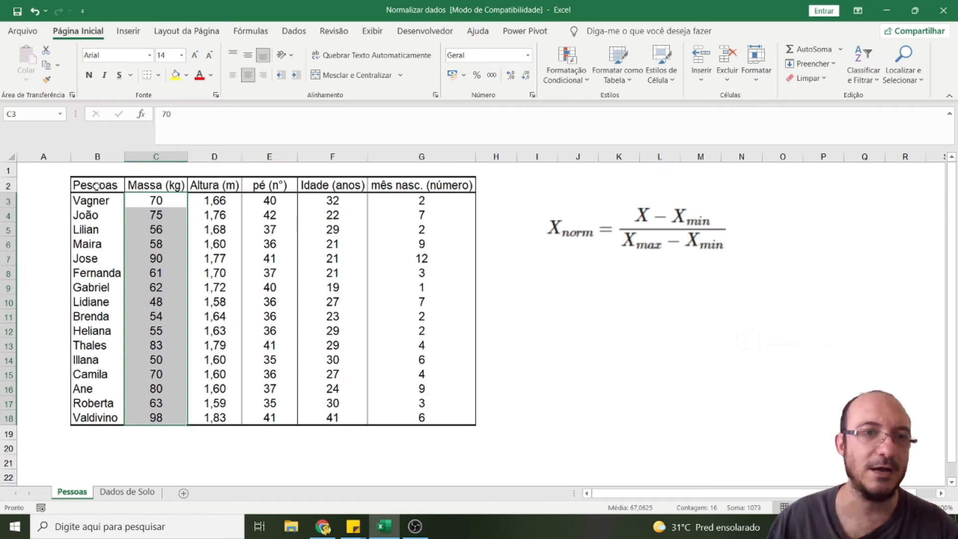
- Duplicate the whole table B2:G18 below the original, placing the copy's header row at B22
click(96, 185)
drag(96, 202, 435, 420)
key(ctrl+c)
scroll(242, 396, down, 3)
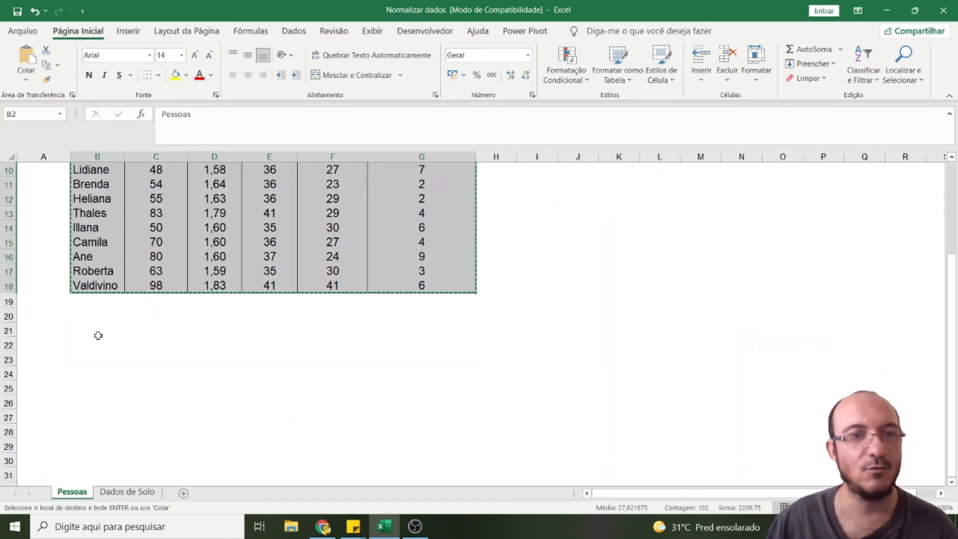
click(97, 332)
key(ctrl+v)
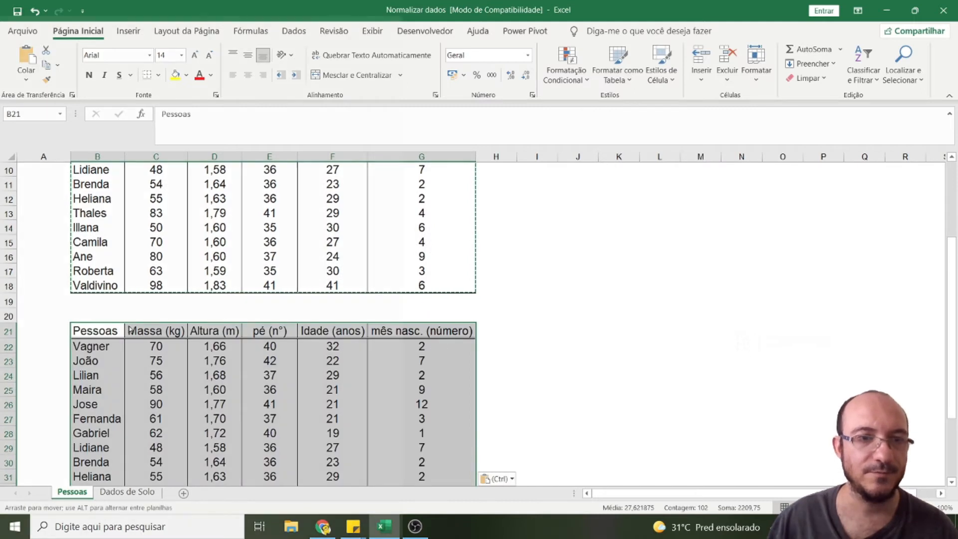
drag(129, 344, 128, 360)
- Label the two rows directly below the original table Mínimo in B19 and Máximo in B20
scroll(106, 389, up, 2)
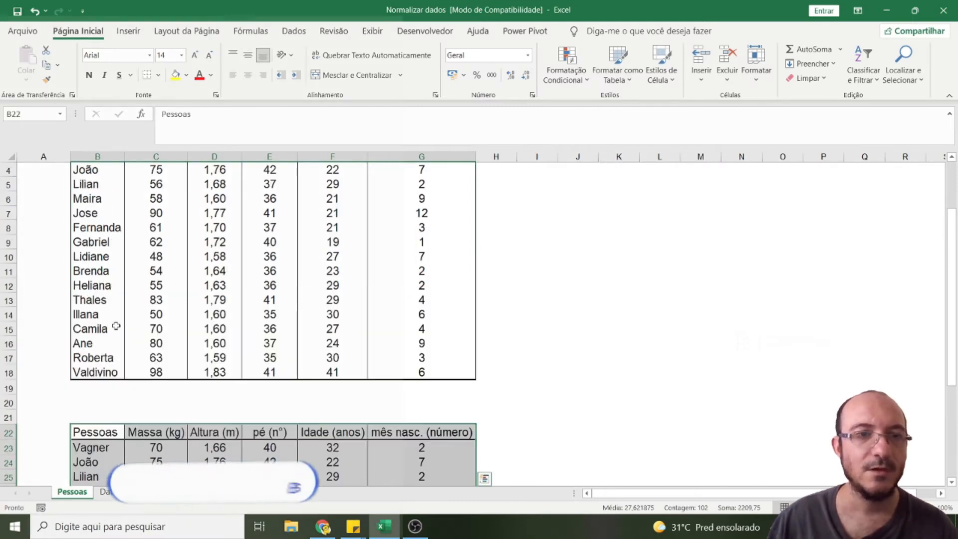
click(106, 388)
text(Mí)
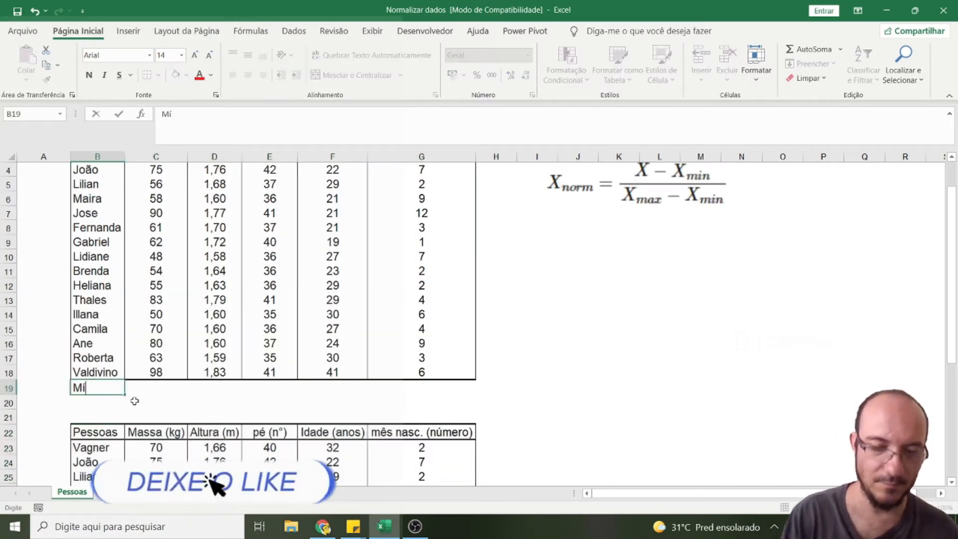
text(nimo)
key(Return)
text(Máximo)
key(Return)
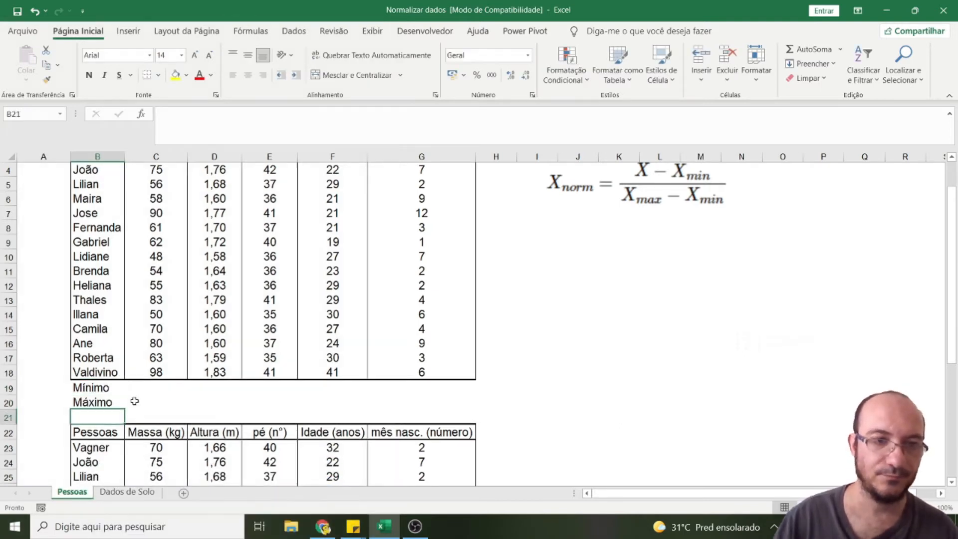
- Calculate the minimum mass in C19 with =MÍNIMO(C3:C18)
key(Up)
key(Up)
key(Right)
text(=mín)
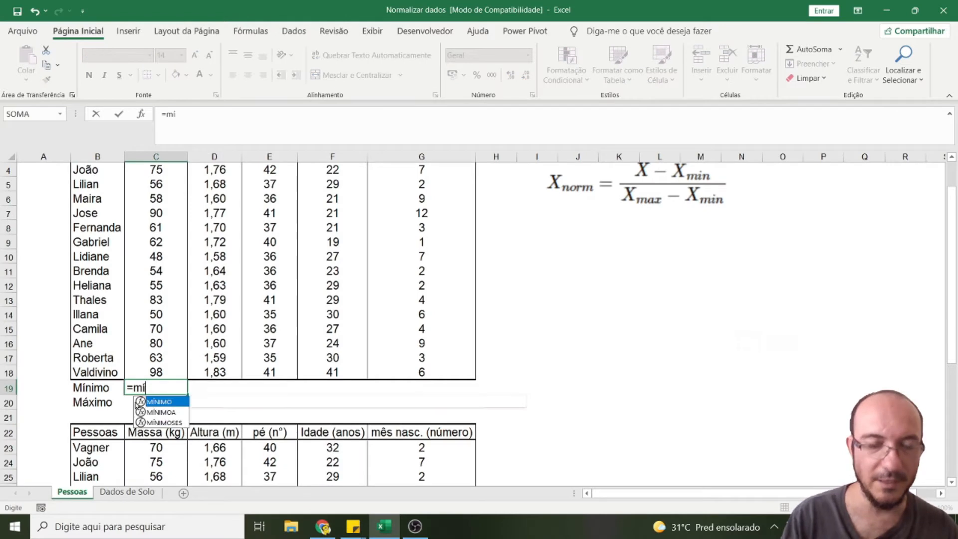
double_click(170, 402)
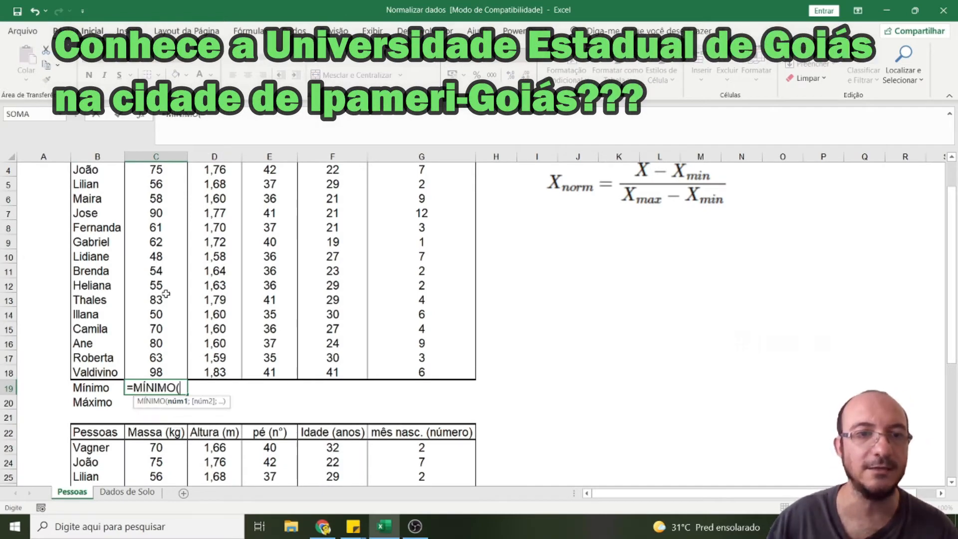
scroll(162, 370, up, 1)
drag(160, 200, 159, 418)
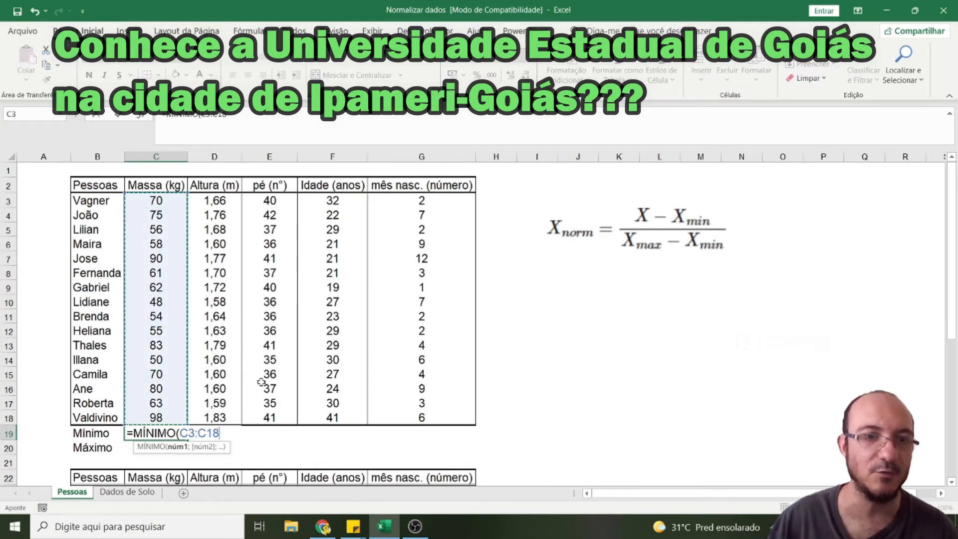
scroll(265, 381, down, 1)
key(Return)
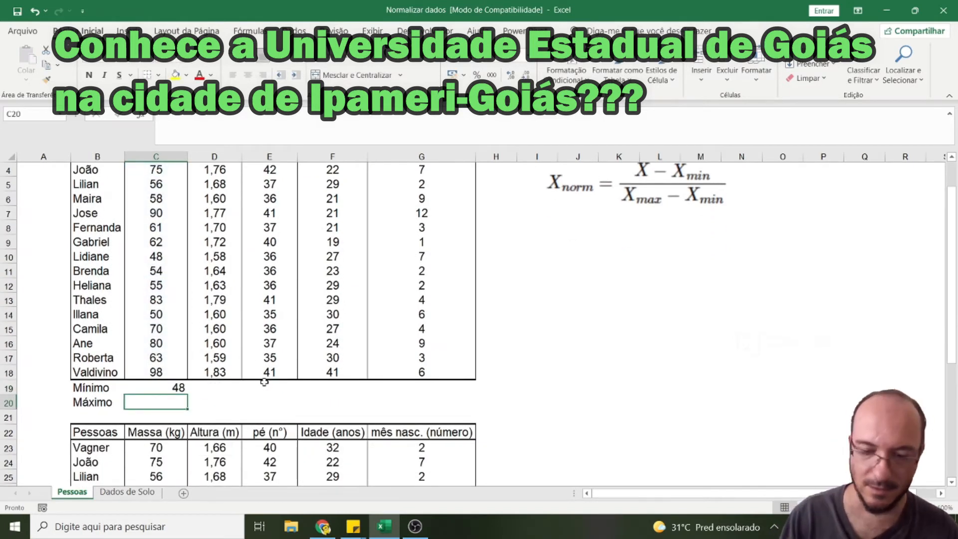
- Calculate the maximum mass in C20 with =MÁXIMO(C3:C18)
text(=máx)
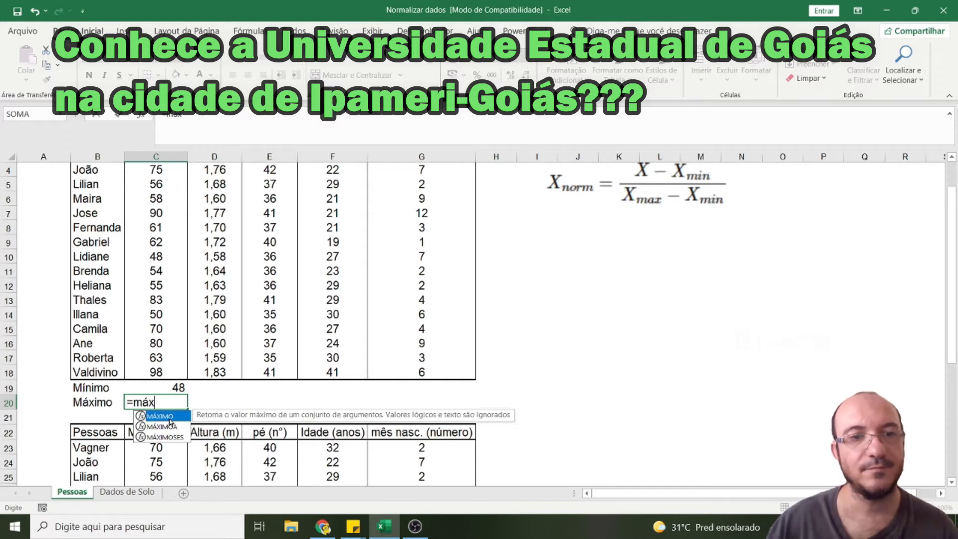
double_click(170, 420)
click(157, 372)
scroll(167, 314, up, 1)
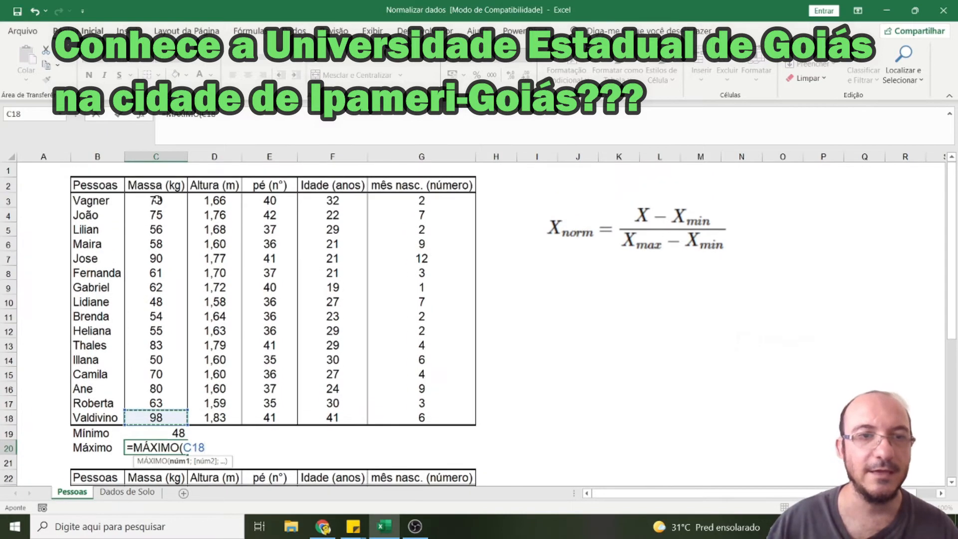
shift+click(157, 199)
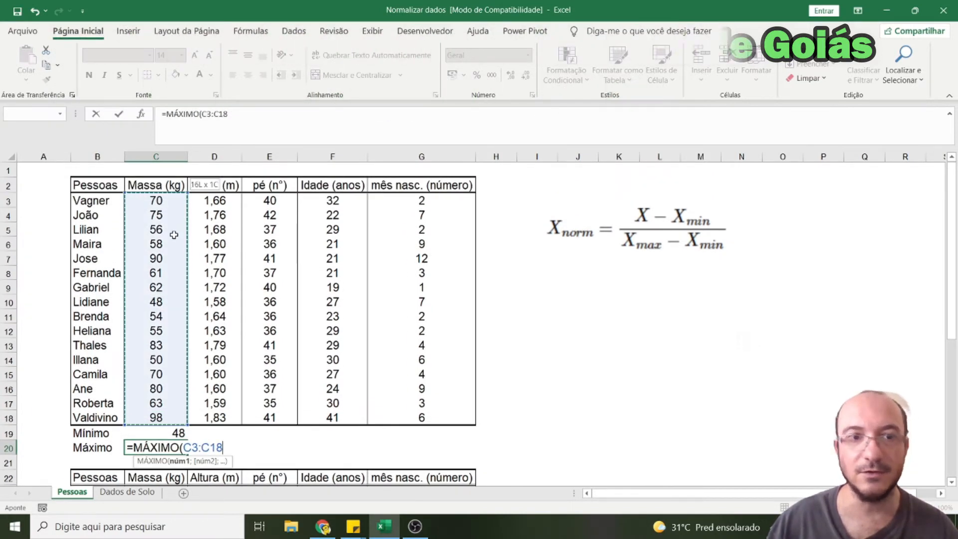
text())
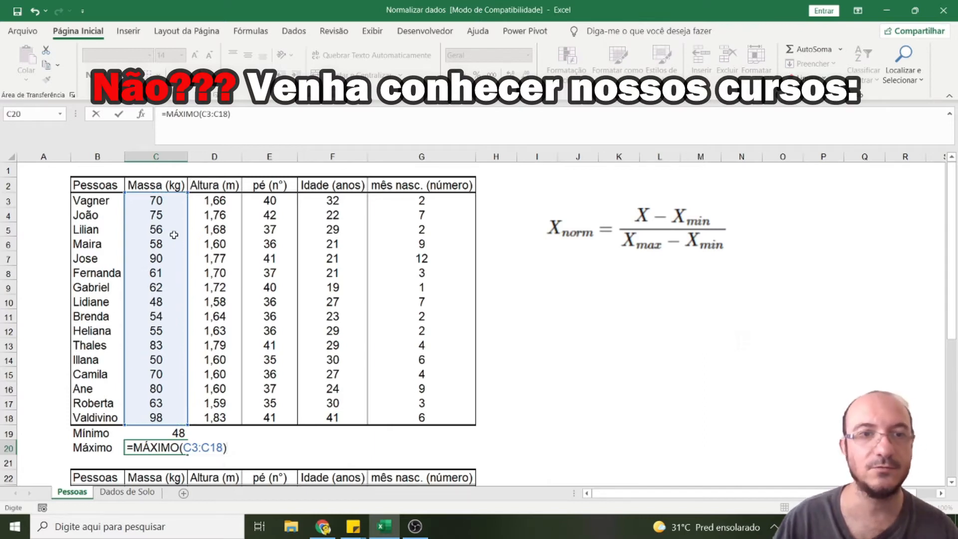
key(Return)
- Fill the minimum and maximum formulas from C19:C20 across to column G and centre the results horizontally
scroll(143, 369, down, 1)
drag(159, 386, 368, 407)
drag(427, 402, 430, 403)
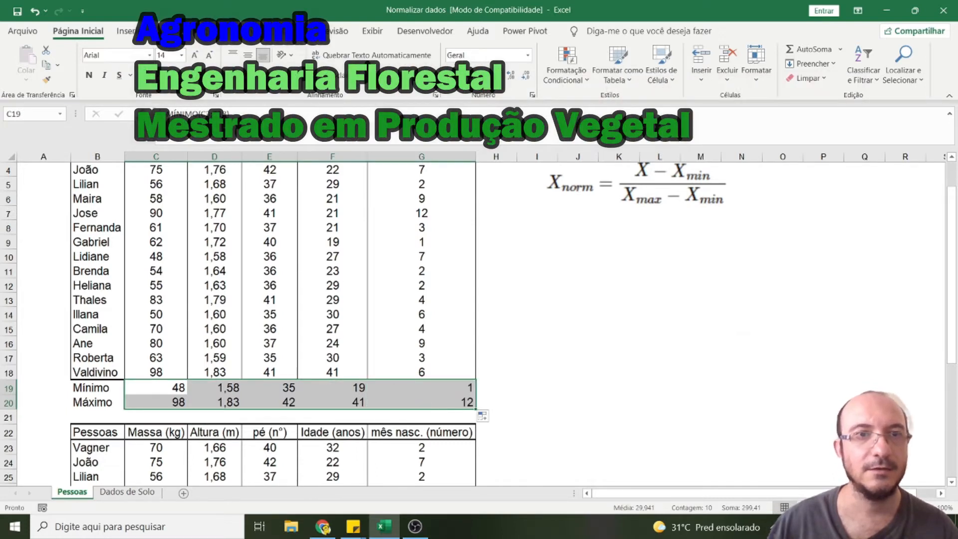
click(248, 75)
scroll(289, 343, up, 1)
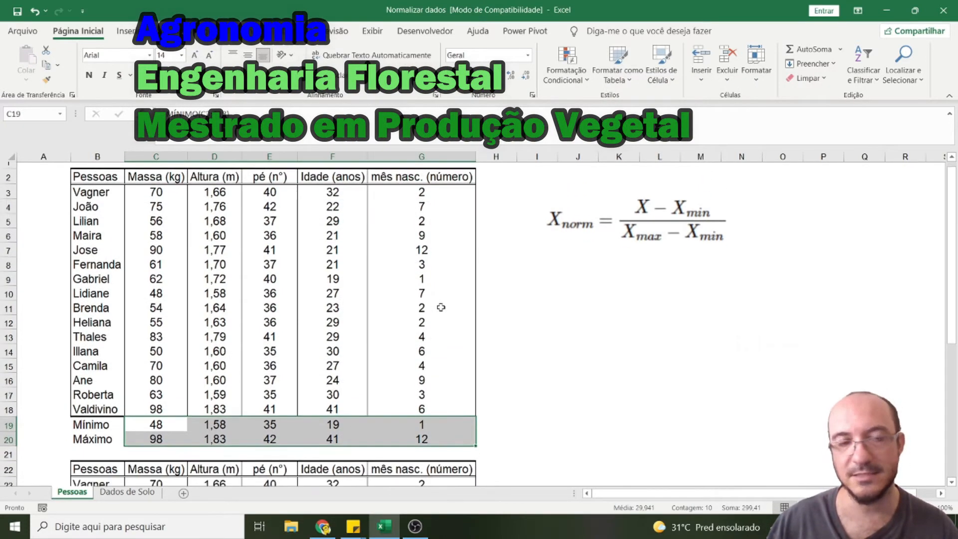
- Clear the numeric values in C23:G38 of the copied table, keeping its headers and names
scroll(439, 310, down, 5)
click(165, 265)
click(165, 274)
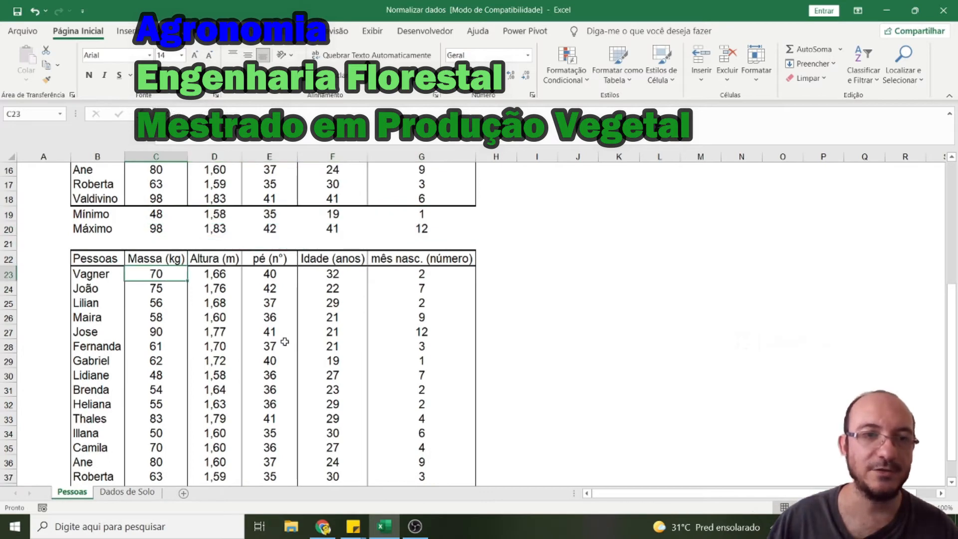
scroll(282, 340, down, 3)
click(414, 355)
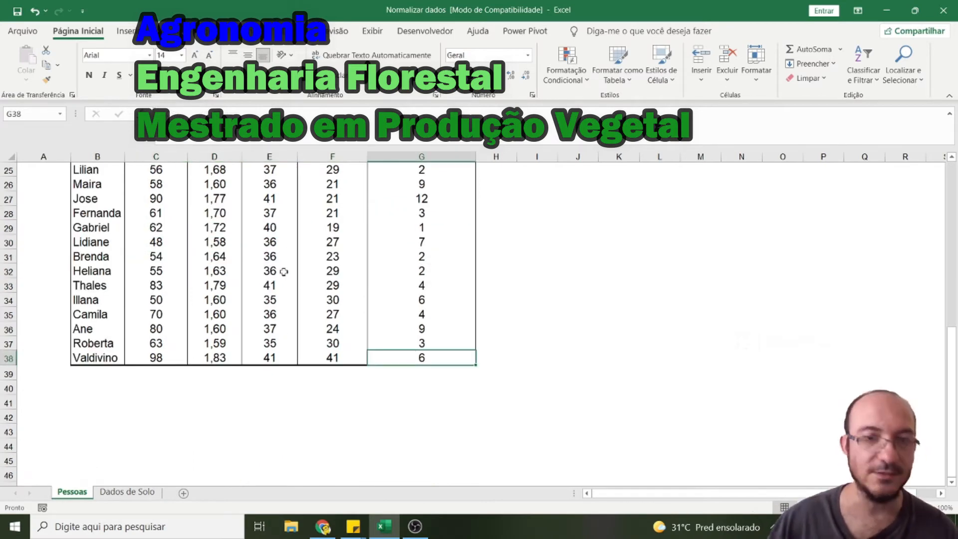
scroll(284, 271, up, 3)
shift+click(150, 281)
key(Delete)
scroll(162, 287, up, 4)
- Build the normalization formula in C23 from the first mass value C3, the minimum C19 and the maximum C20, subtracting the minimum in numerator and denominator
click(190, 346)
click(161, 291)
scroll(433, 342, up, 5)
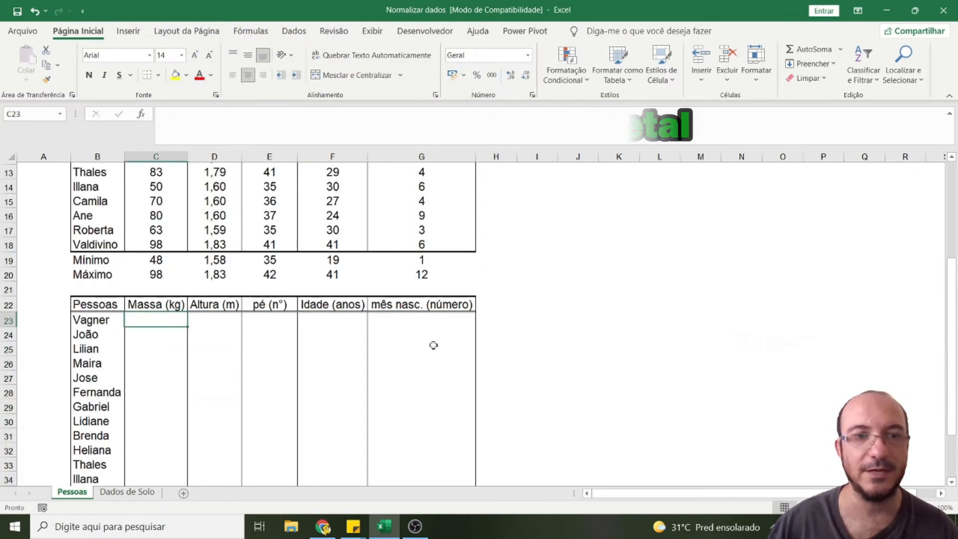
scroll(549, 352, down, 1)
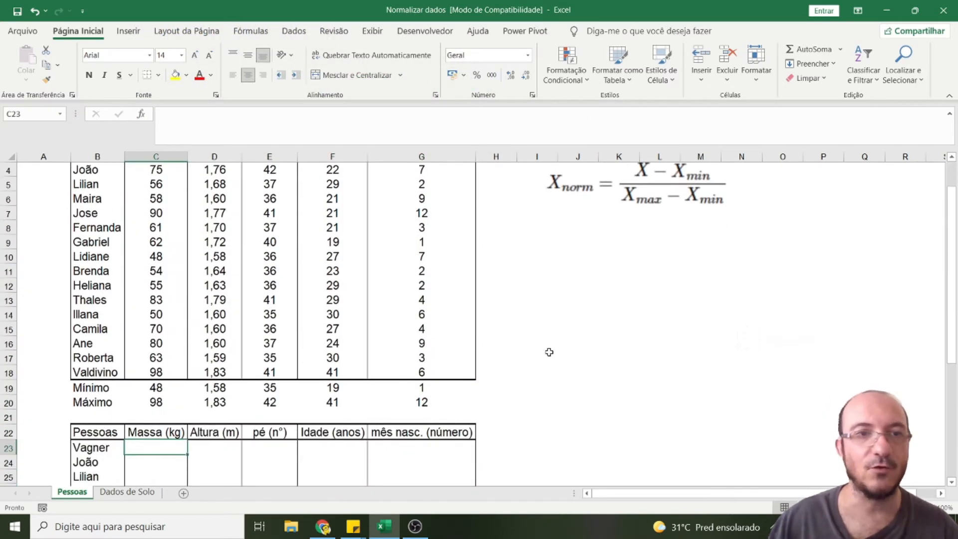
text(=)
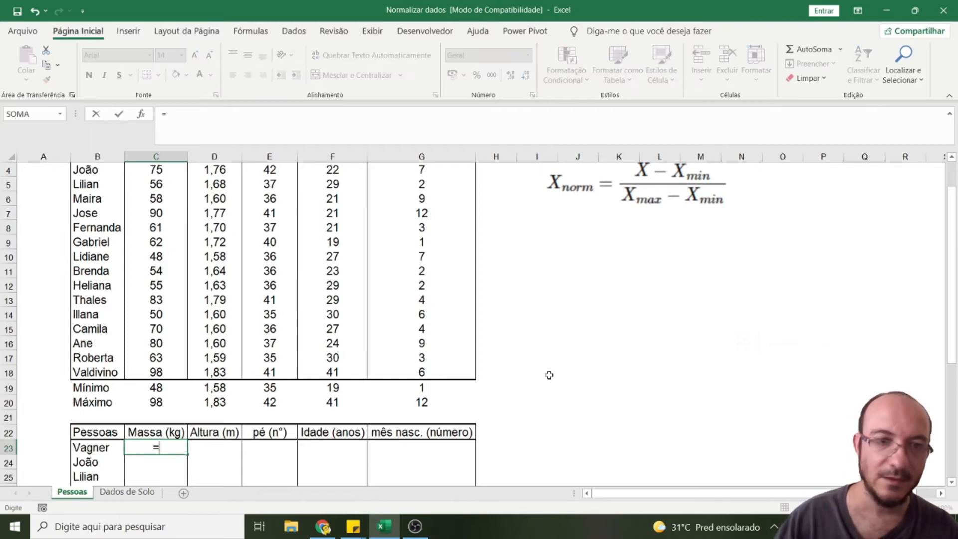
scroll(179, 235, up, 1)
click(150, 201)
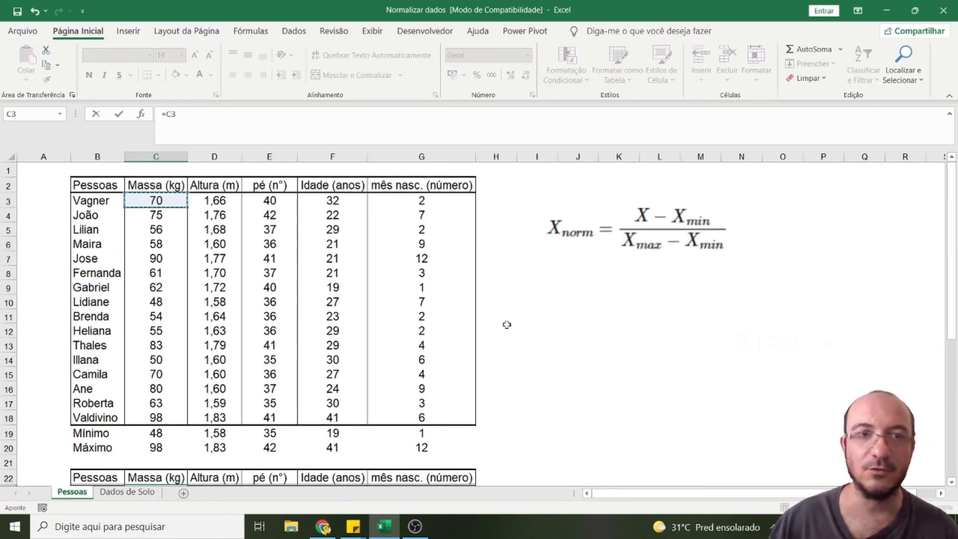
text(-)
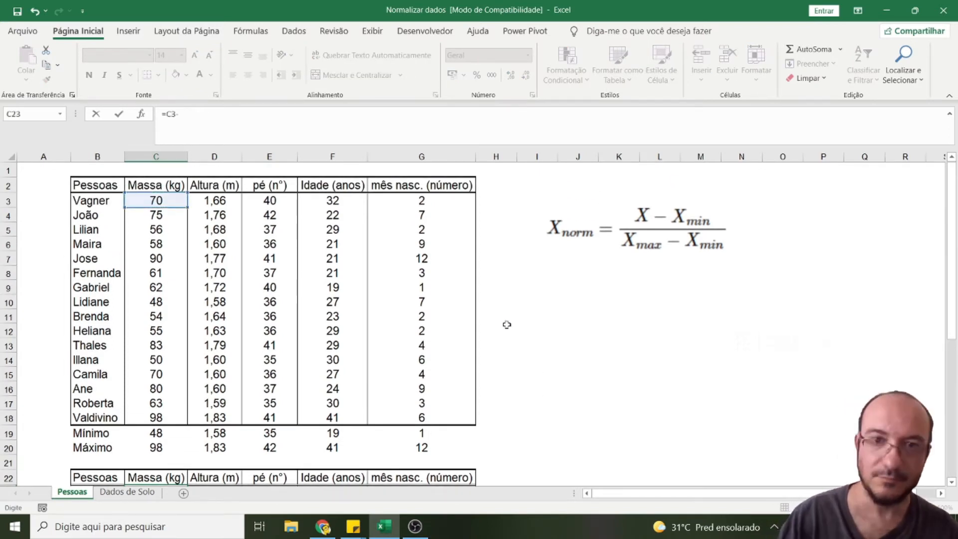
click(148, 436)
text(/)
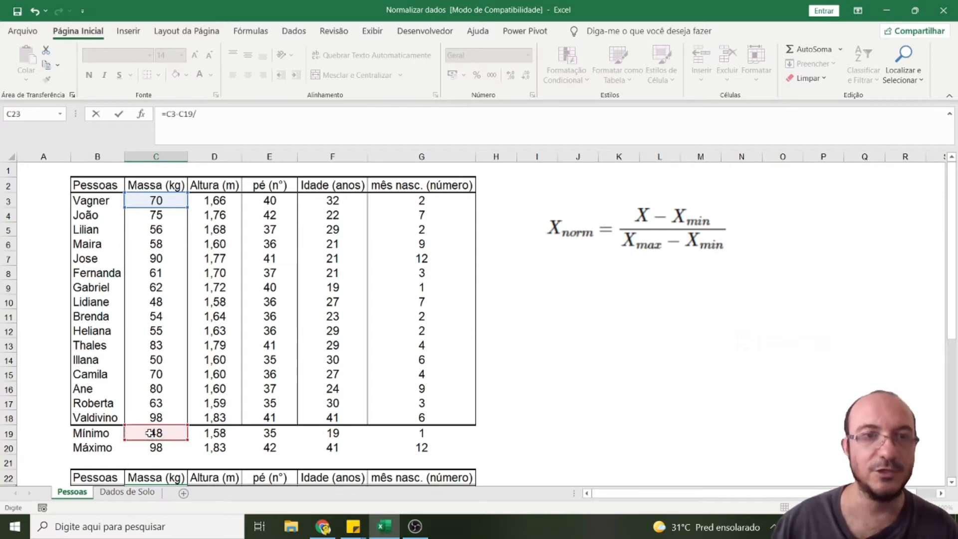
click(155, 448)
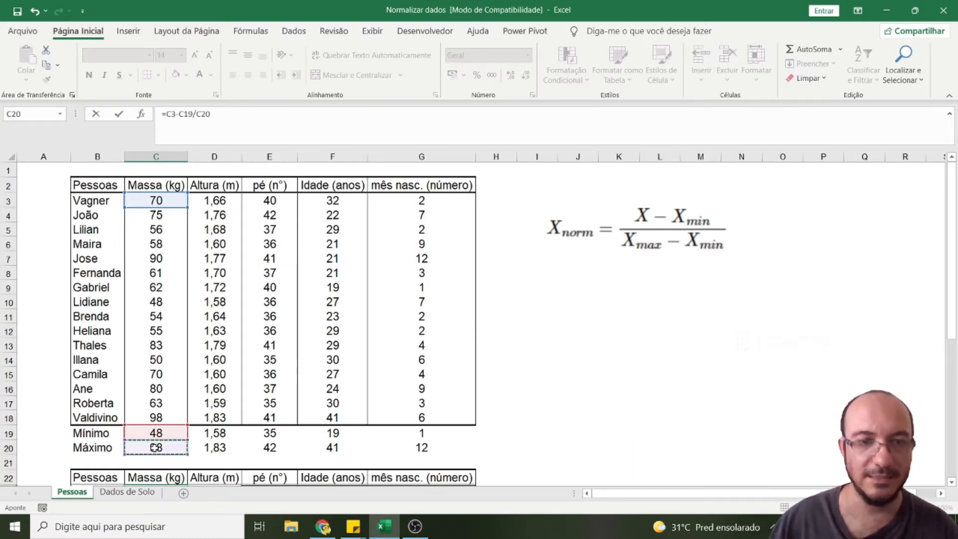
text(-)
click(143, 433)
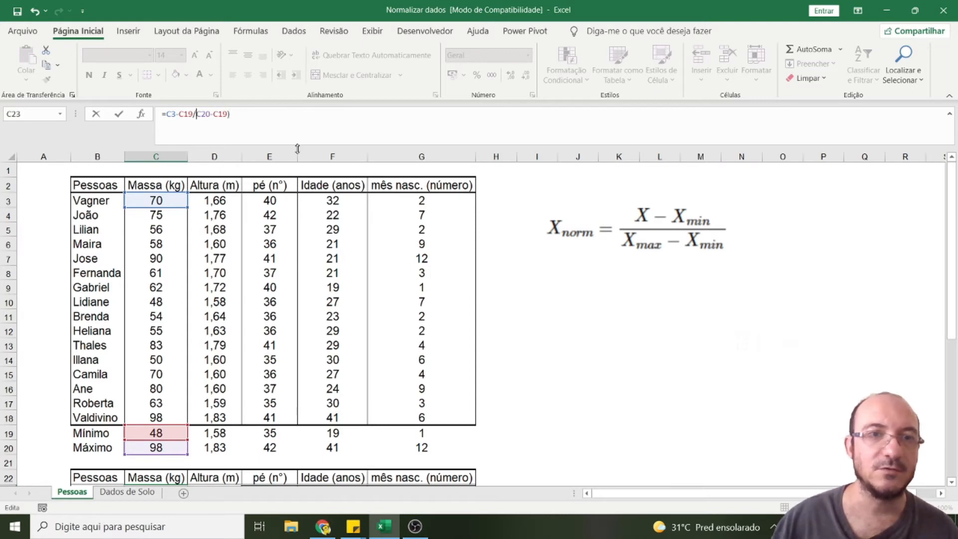
- Bracket the numerator and denominator and lock the minimum and maximum rows, completing C23 as =(C3-C$19)/(C$20-C$19)
text(()
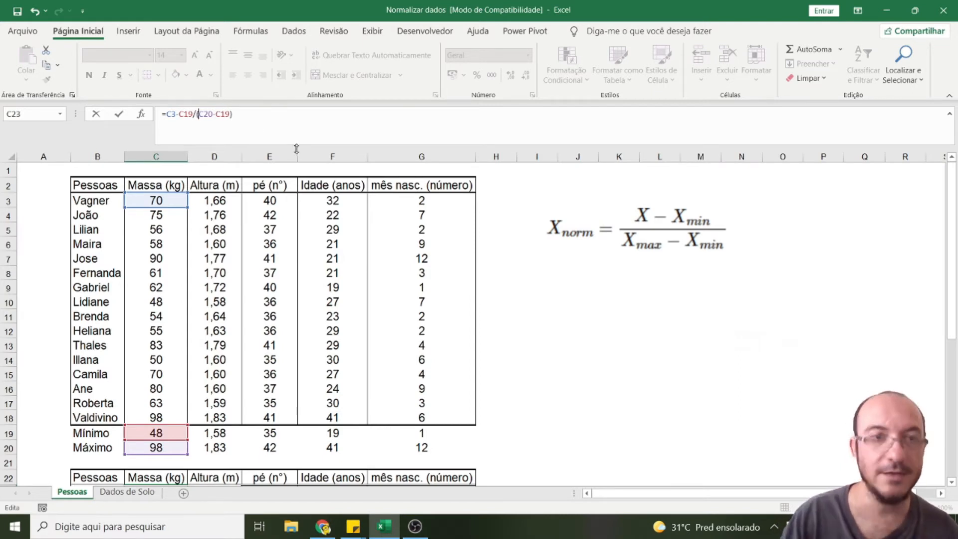
click(194, 115)
text()/)
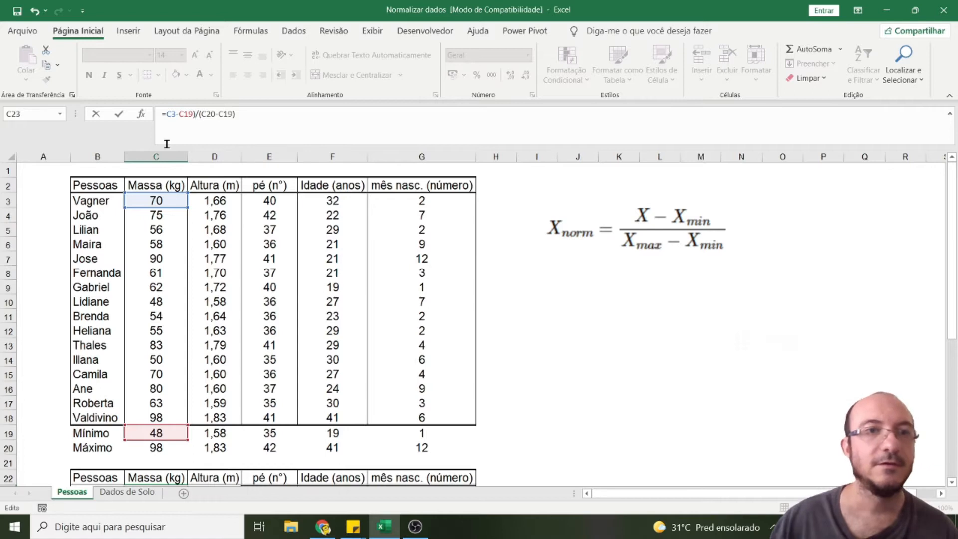
text(()
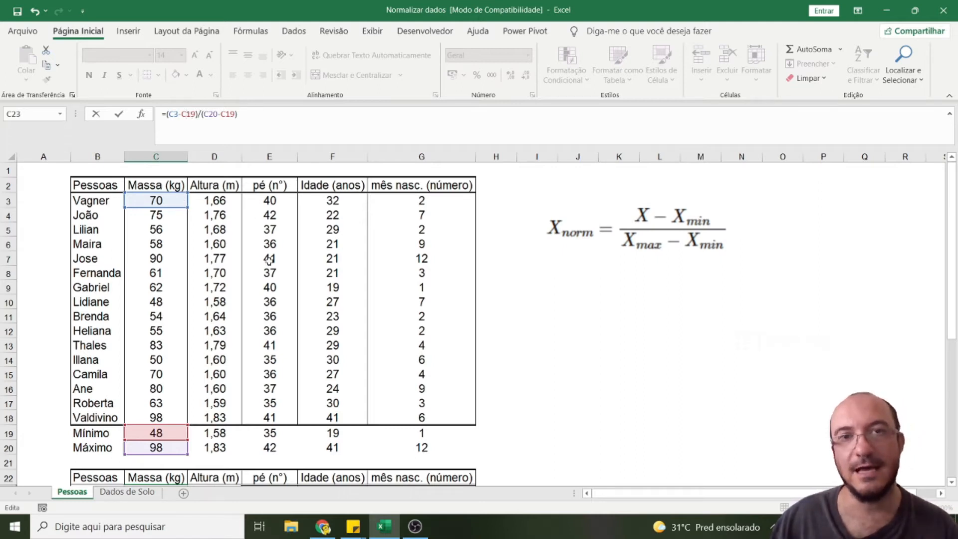
text($)
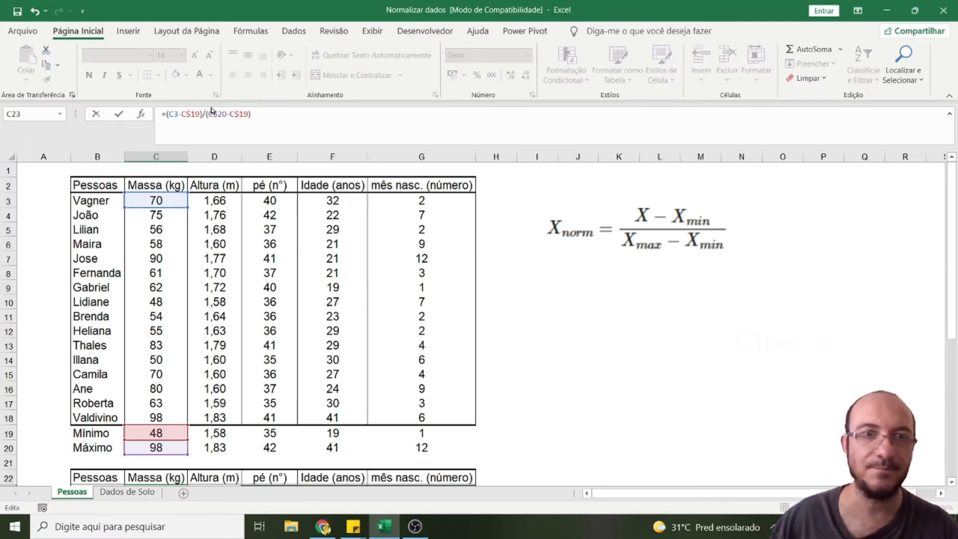
key(Return)
- Fill the normalization formula from C23 down to row 38 and across to column G
scroll(370, 325, down, 4)
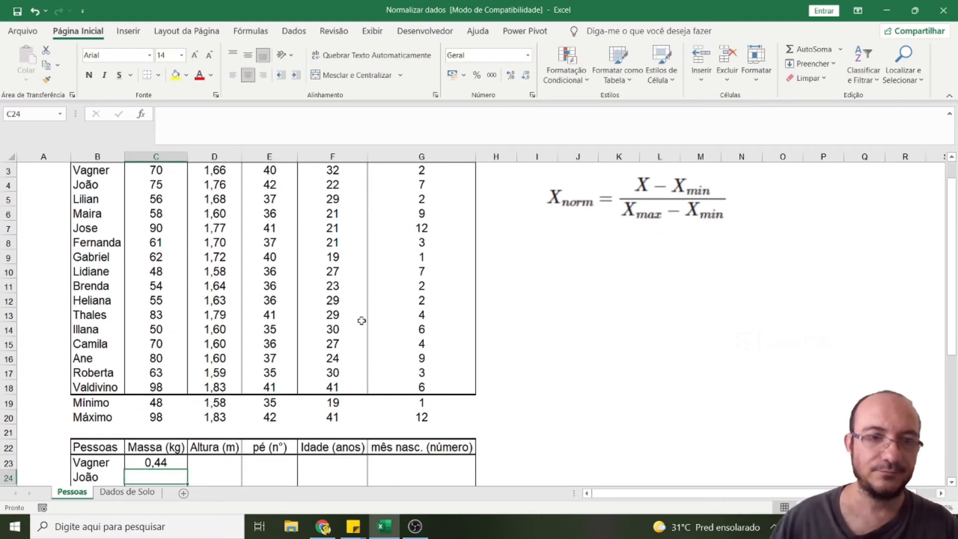
click(171, 286)
scroll(192, 255, down, 2)
drag(185, 204, 404, 422)
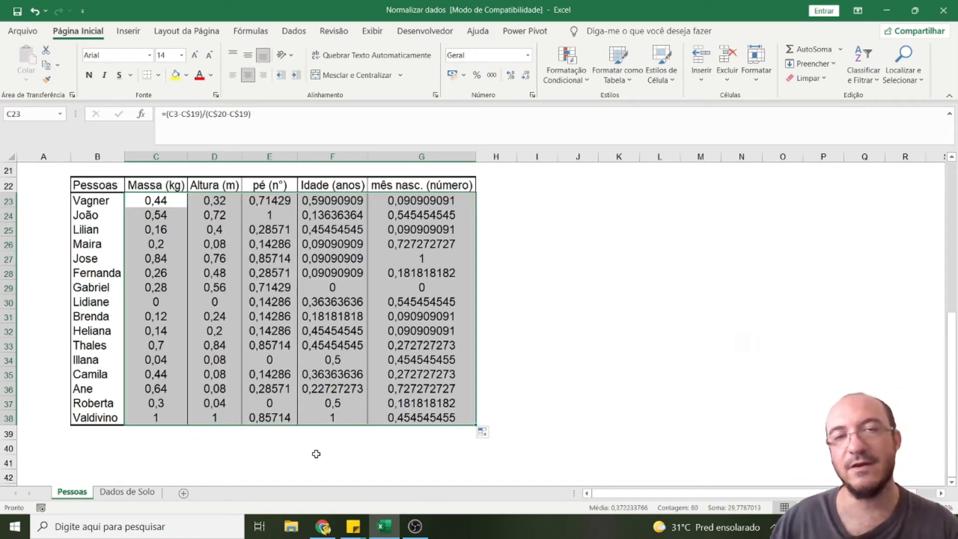
- Compare the normalized values in the lower table with the original data, the minimum and maximum rows and the Xnorm formula
scroll(241, 447, up, 1)
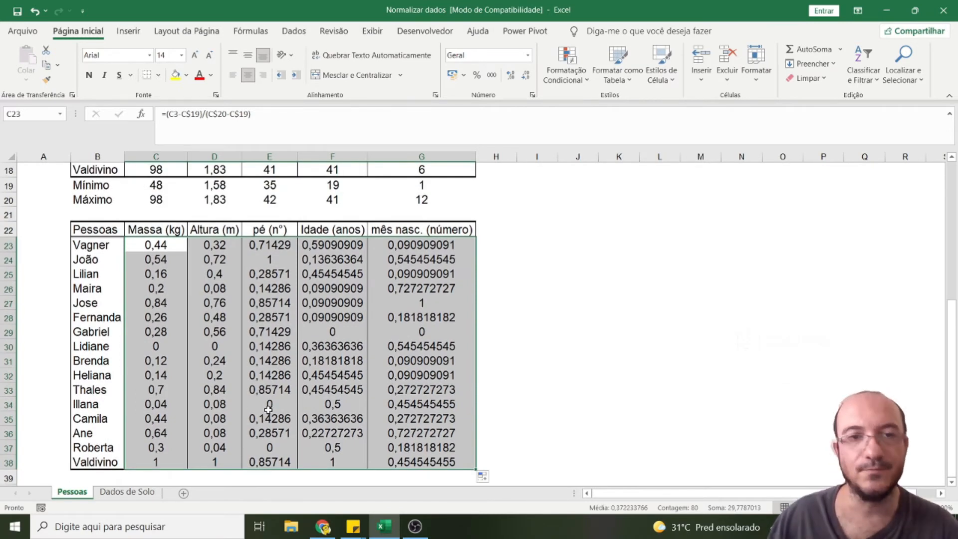
scroll(267, 374, up, 1)
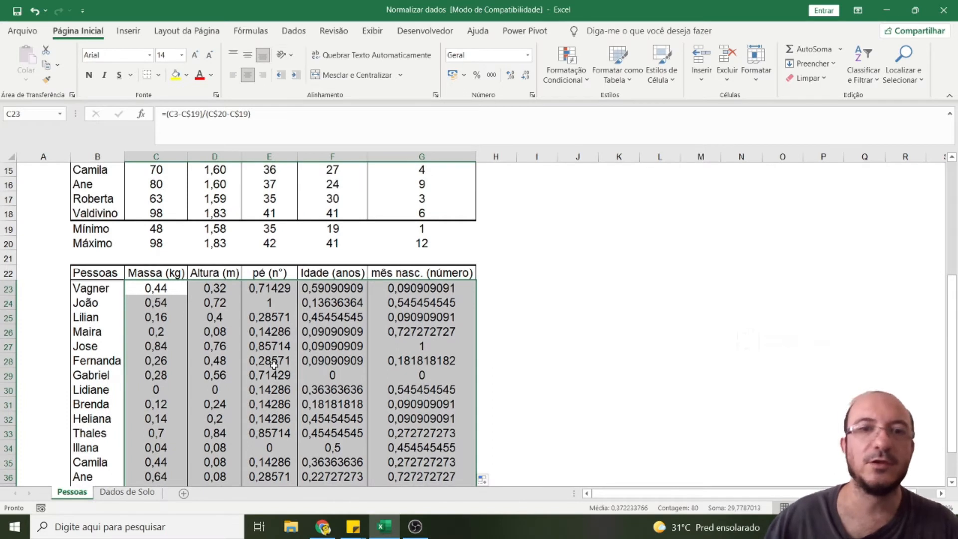
scroll(259, 365, up, 5)
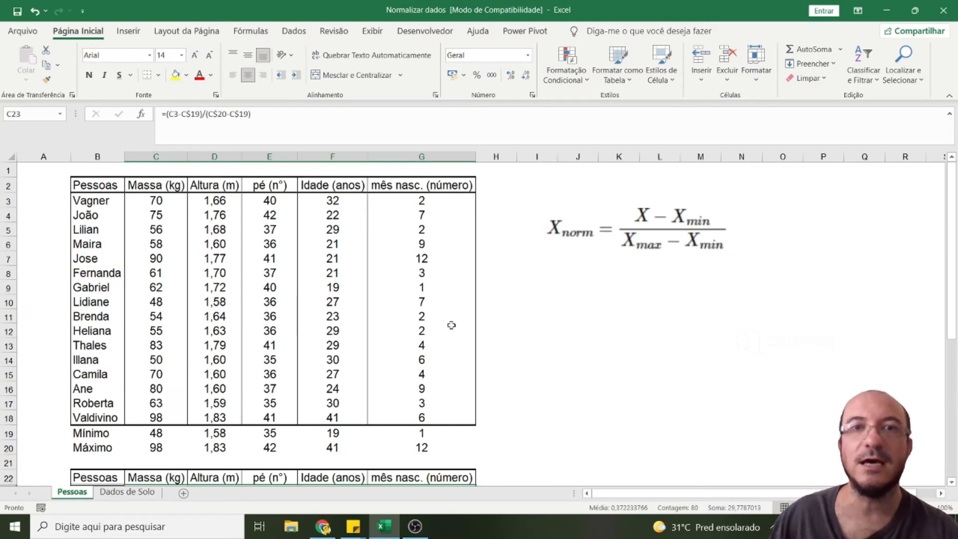
scroll(285, 333, down, 2)
scroll(314, 345, up, 2)
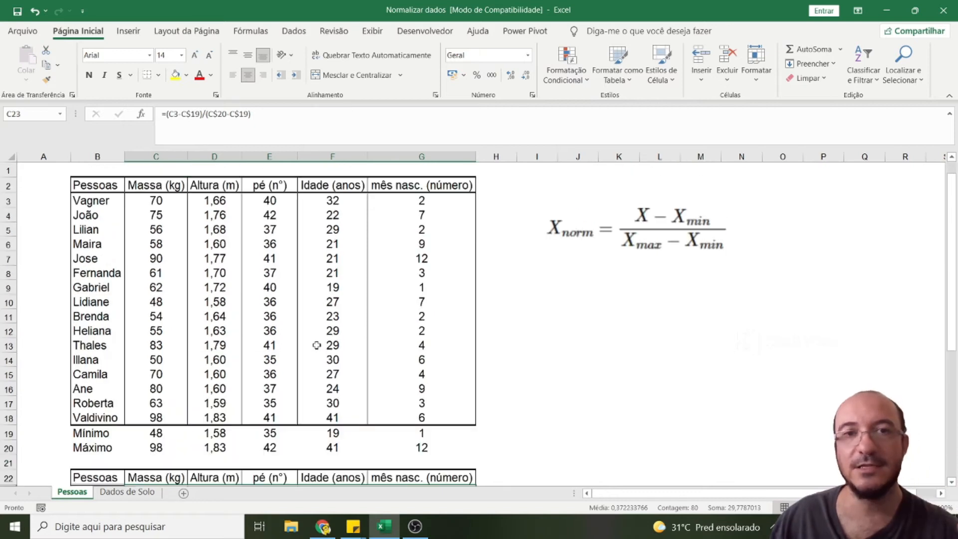
scroll(310, 371, down, 4)
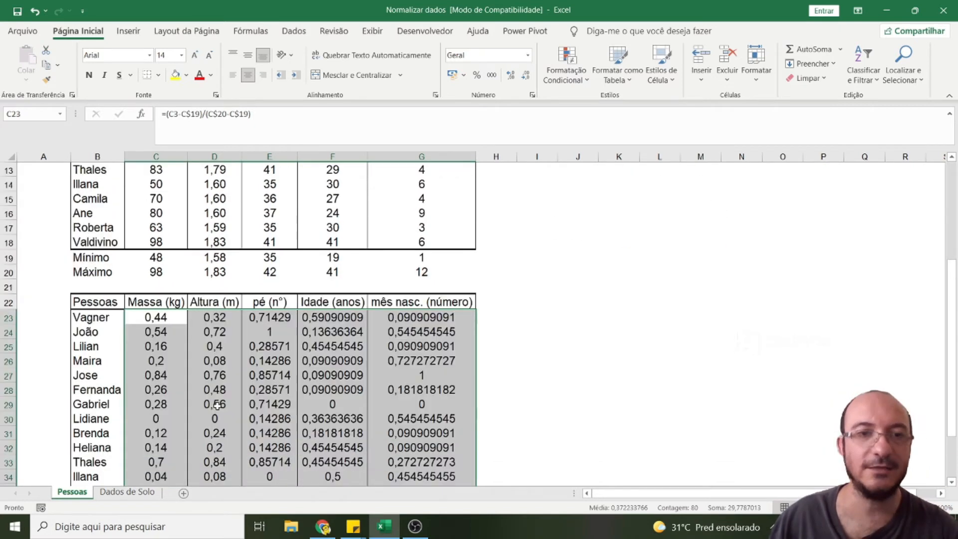
scroll(248, 379, down, 2)
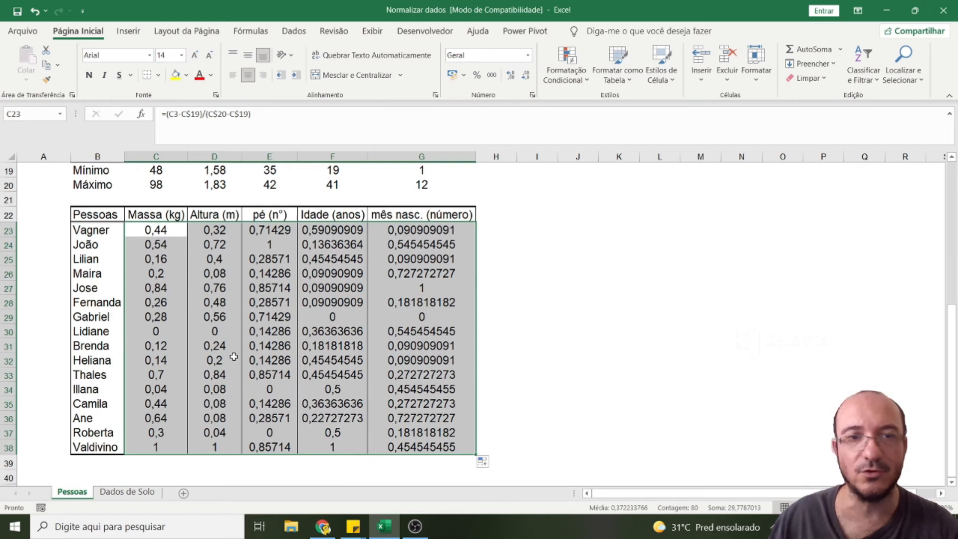
- Format the normalized values in C23:G38 to show three decimal places
drag(148, 229, 408, 447)
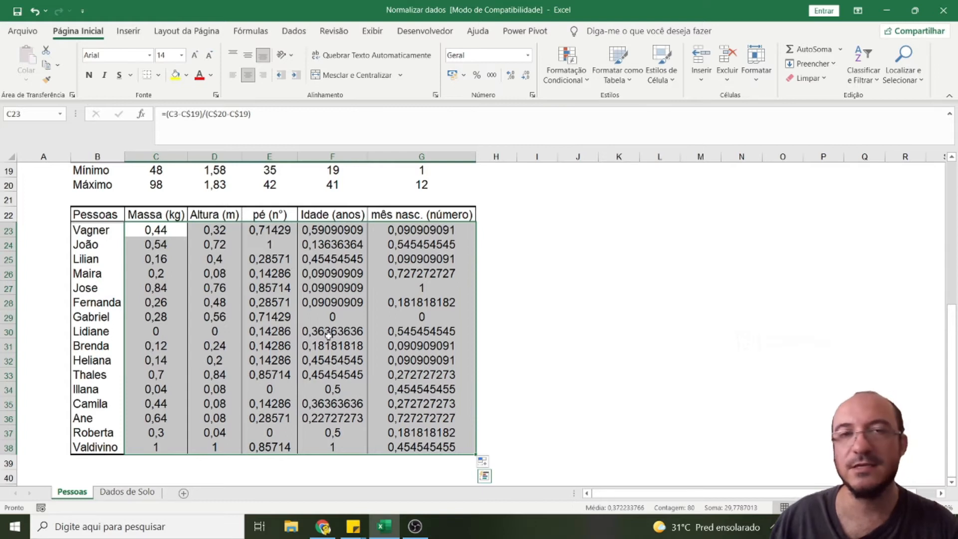
scroll(331, 341, up, 2)
click(526, 76)
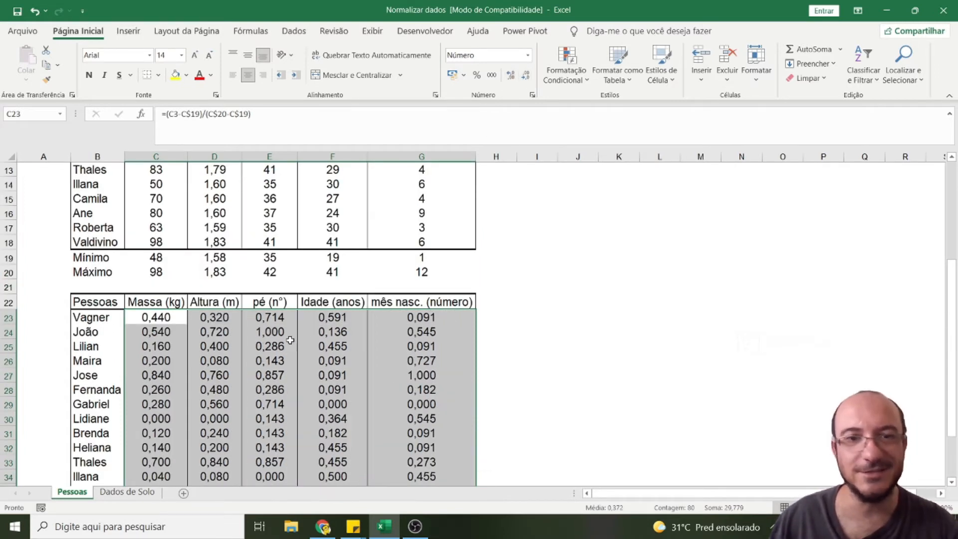
- Try showing the normalized values with five decimal places and return them to three
click(526, 76)
click(510, 76)
click(510, 76)
click(510, 76)
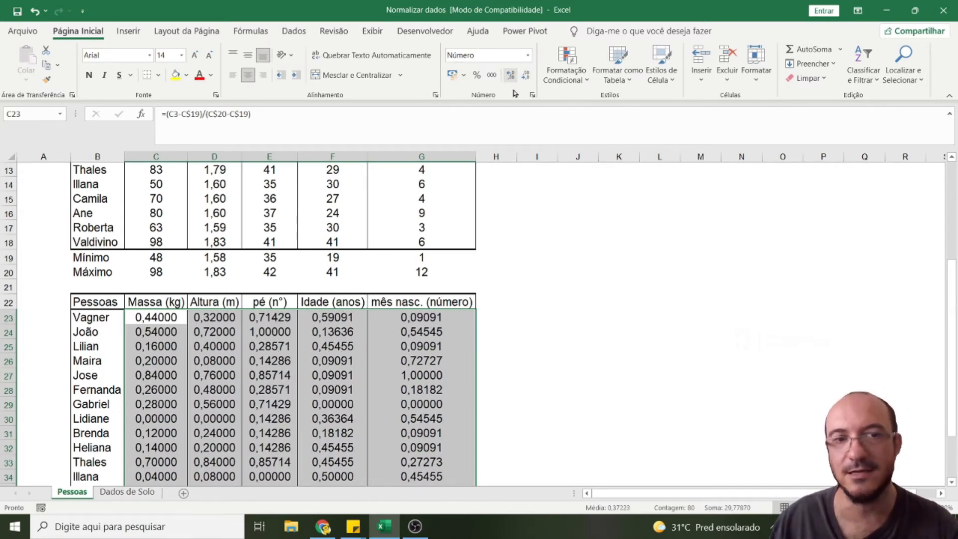
click(526, 76)
click(526, 76)
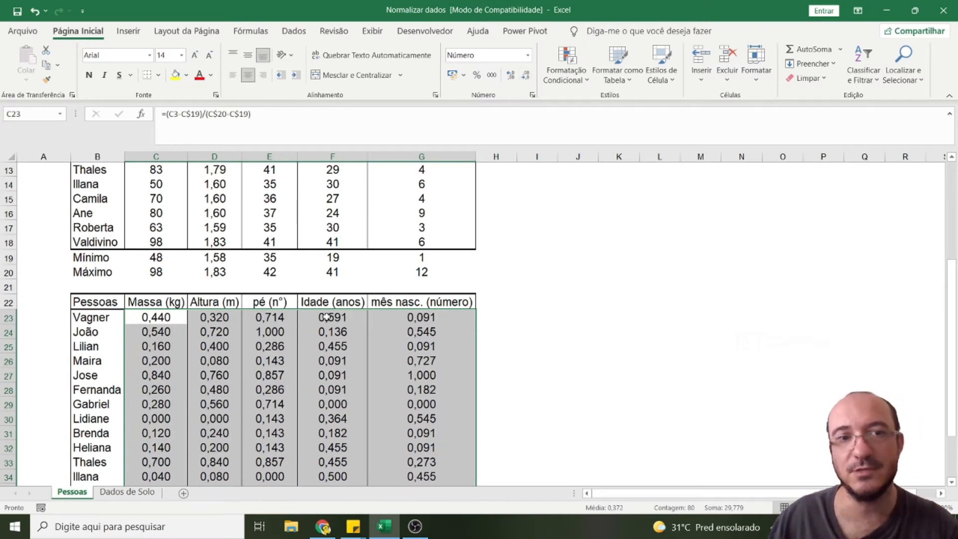
- Select the whole normalized table B22:G38 and review it against the original table and the Xnorm formula
scroll(325, 317, down, 2)
scroll(102, 311, up, 2)
drag(100, 304, 411, 462)
scroll(413, 296, up, 4)
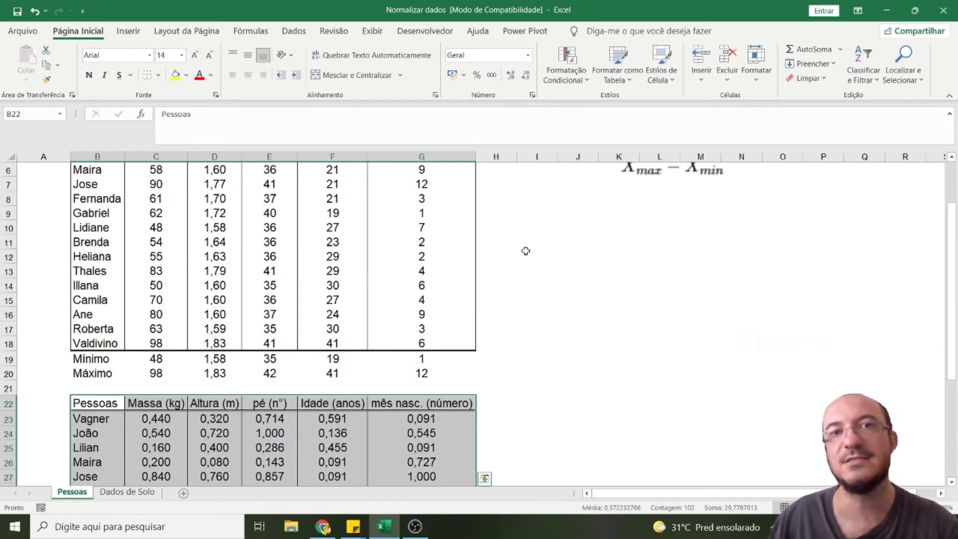
scroll(502, 243, up, 2)
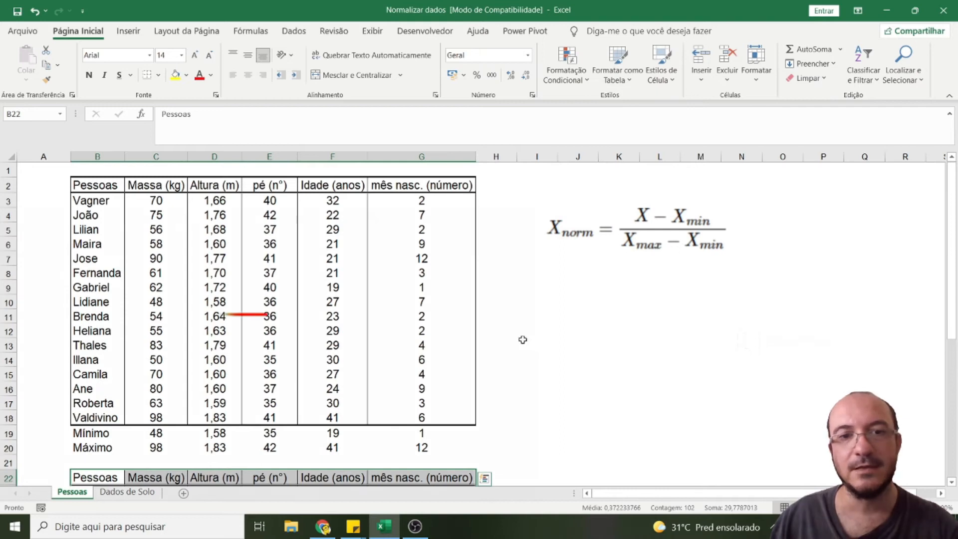
scroll(520, 338, down, 7)
scroll(515, 333, up, 2)
scroll(515, 334, up, 5)
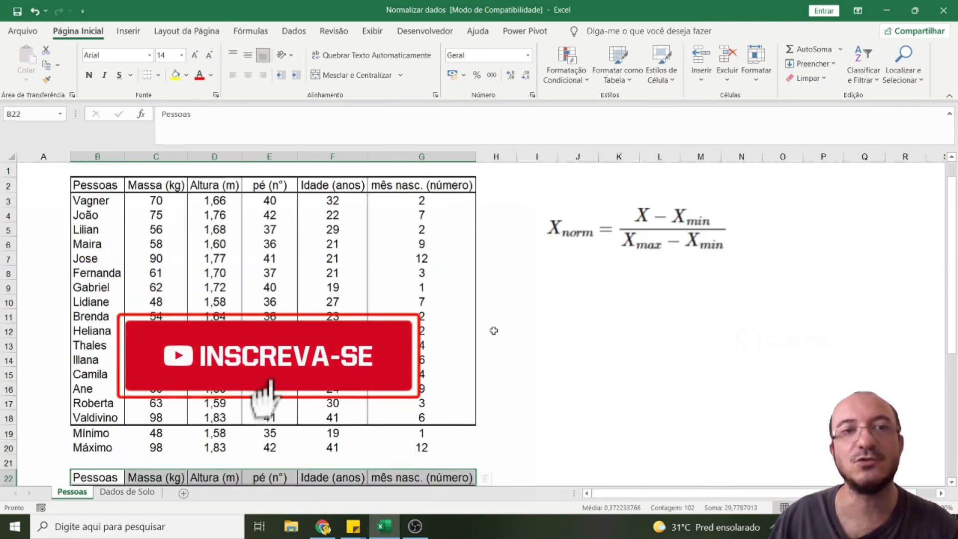
- Select the original people table B2:G18, including its headers, and copy it
drag(95, 186, 423, 418)
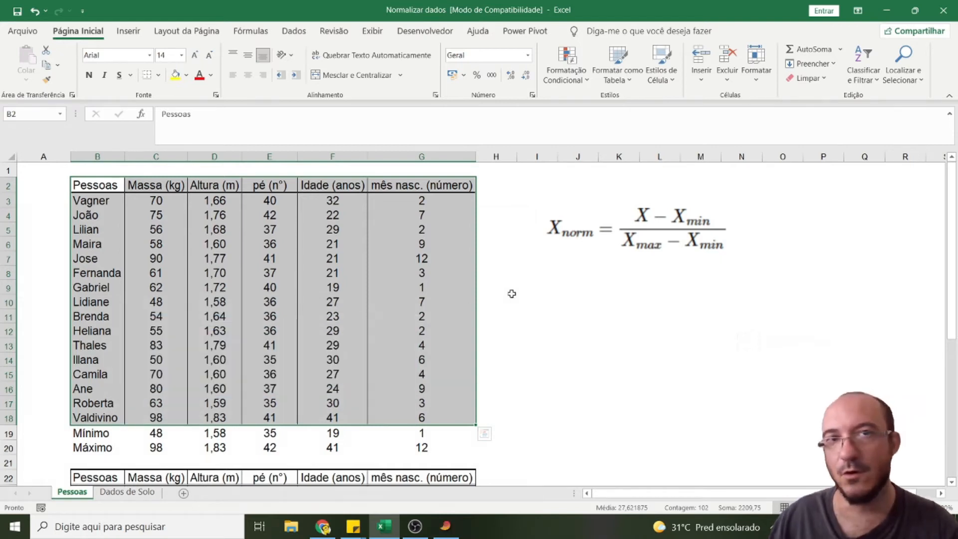
click(487, 299)
drag(91, 192, 409, 419)
key(ctrl+c)
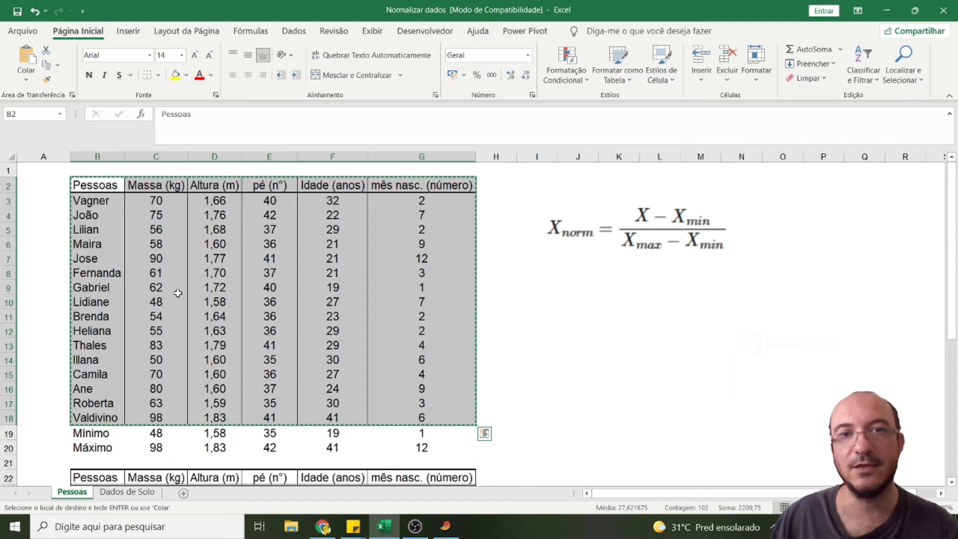
- Switch to PAST and paste the original table with its row and column names, showing the row and column attributes only for the paste
click(446, 526)
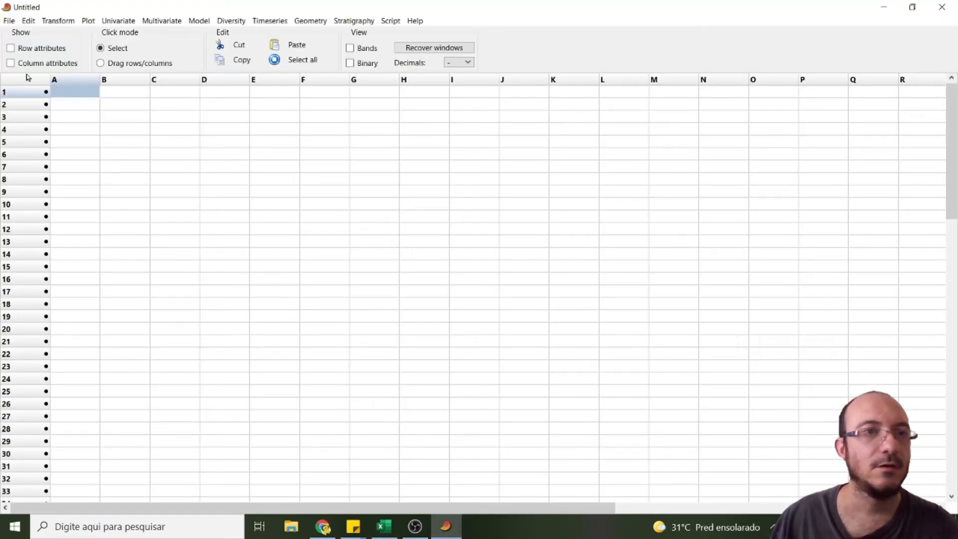
click(11, 49)
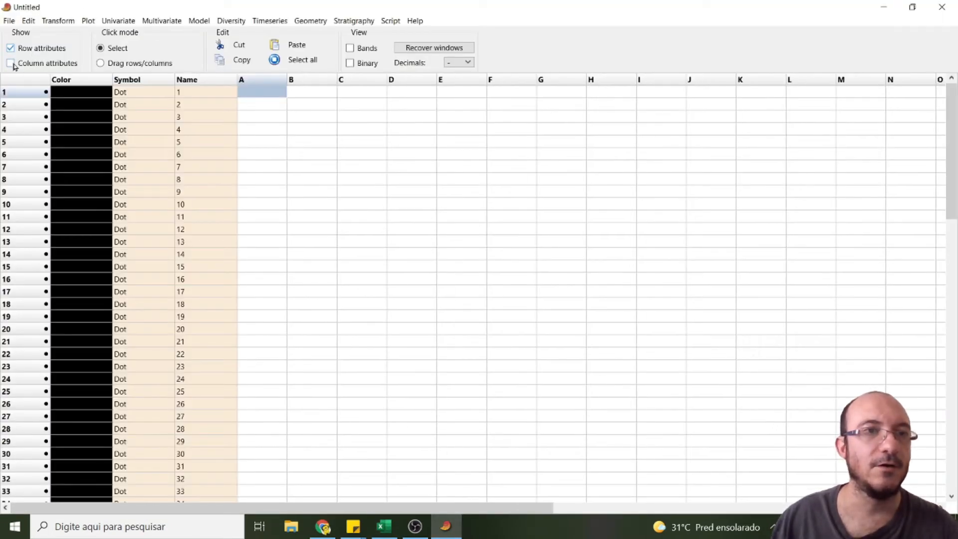
click(71, 67)
click(209, 106)
key(ctrl+v)
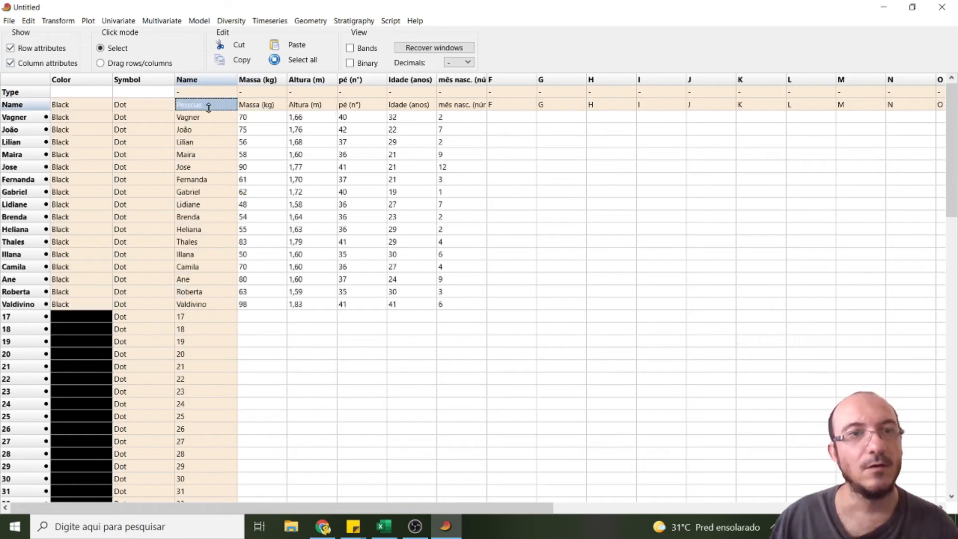
click(11, 63)
click(11, 48)
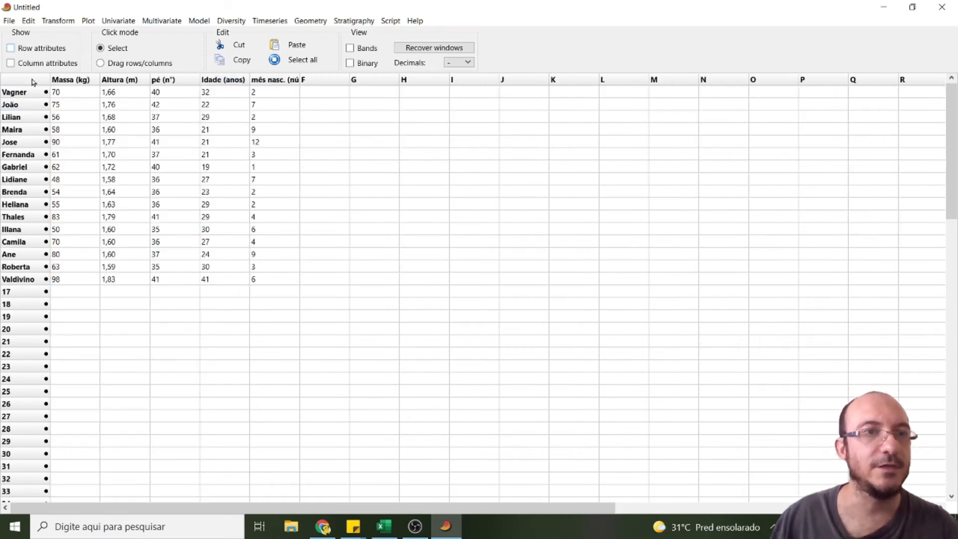
- Run classical hierarchical clustering on the whole original dataset with Ward's method and copy the resulting dendrogram
key(ctrl+a)
click(161, 21)
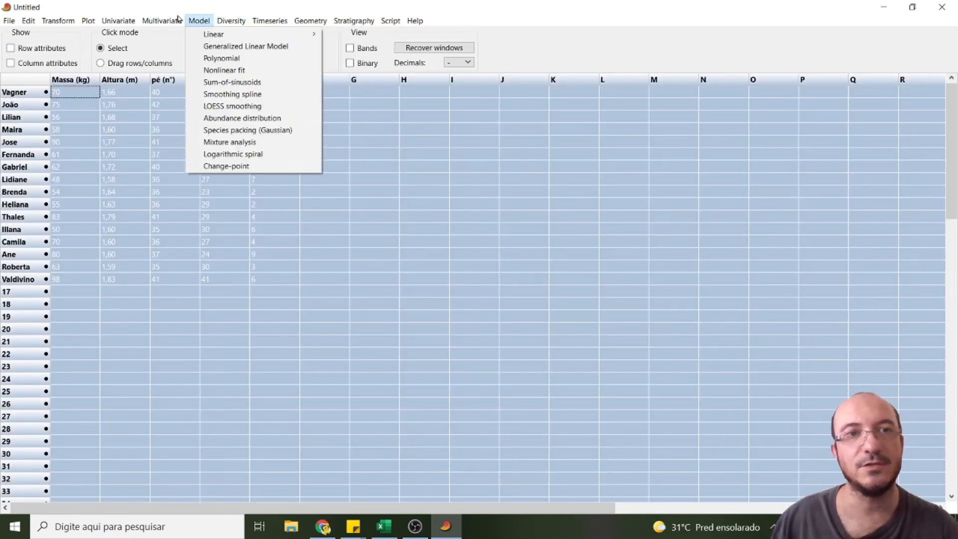
mouse_move(167, 49)
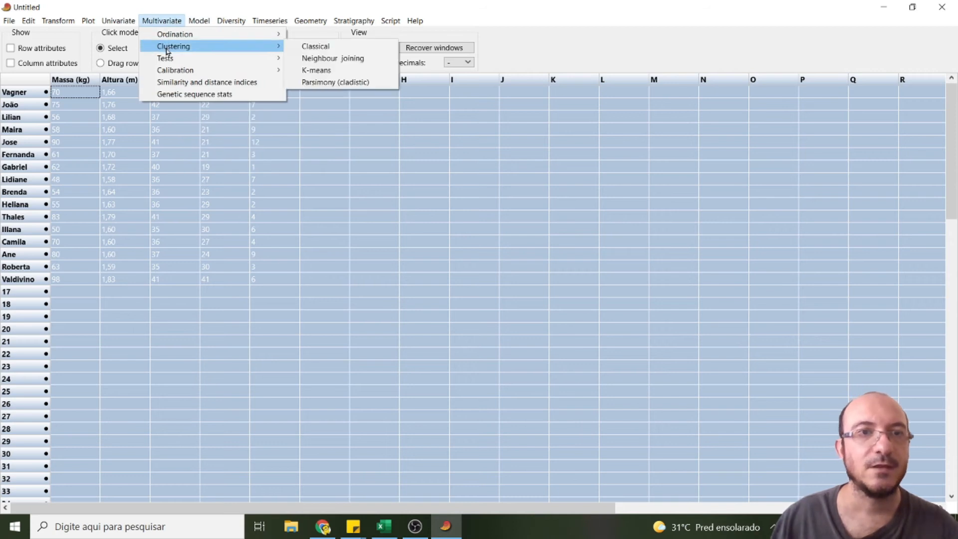
click(321, 46)
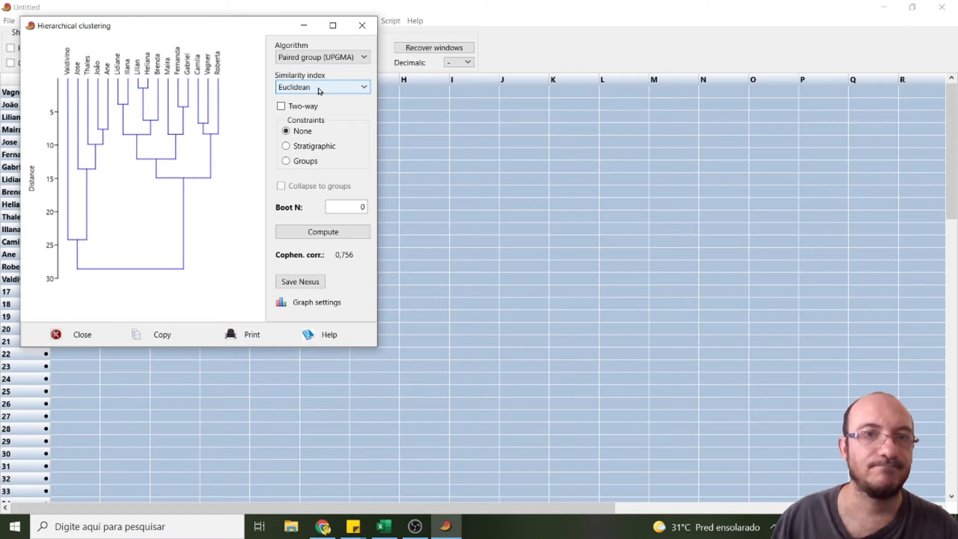
click(322, 57)
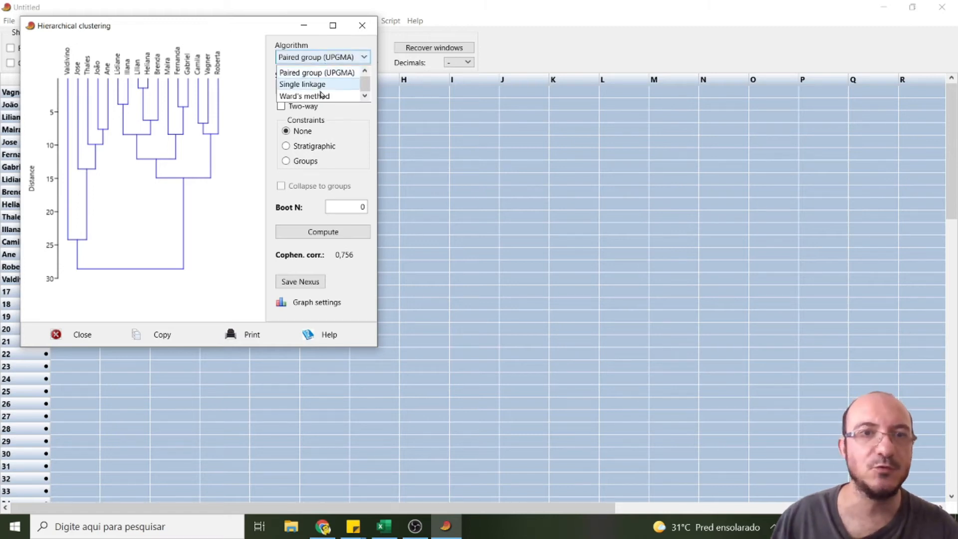
click(320, 96)
click(322, 232)
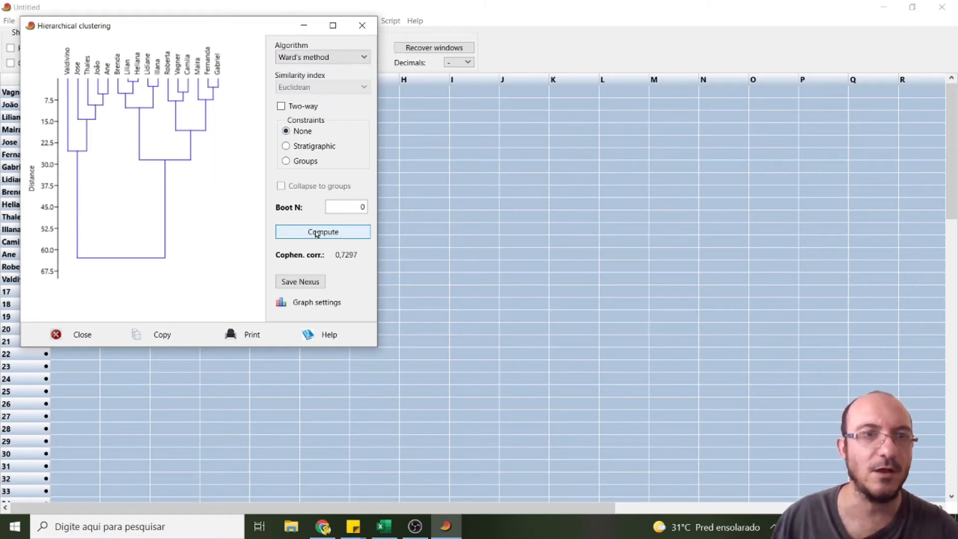
click(160, 334)
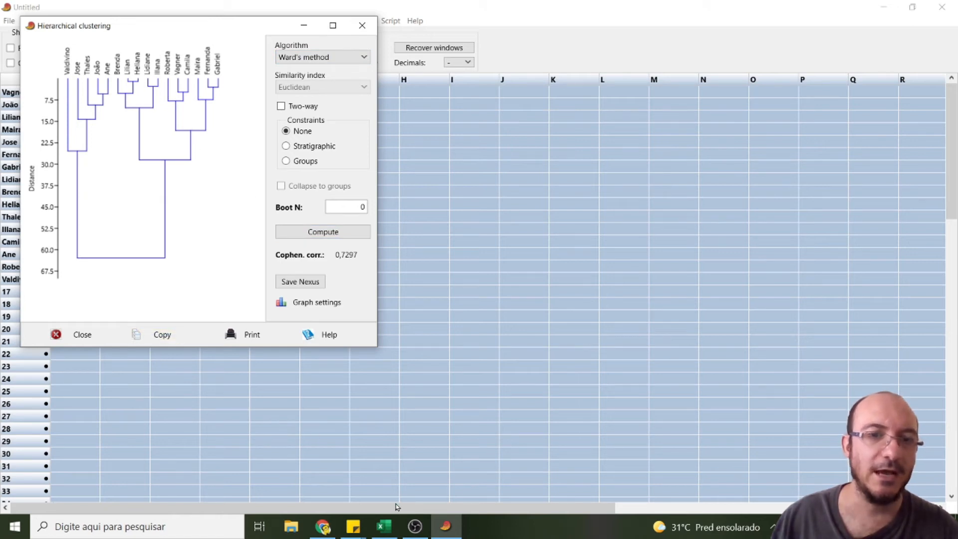
- Switch to Excel and paste the original-data dendrogram as a picture beside the original people table
click(384, 526)
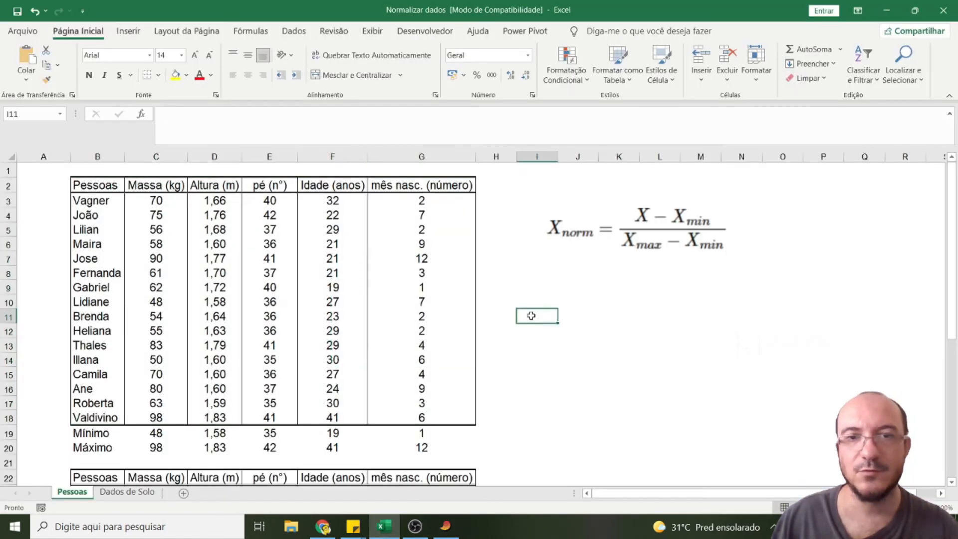
right_click(532, 316)
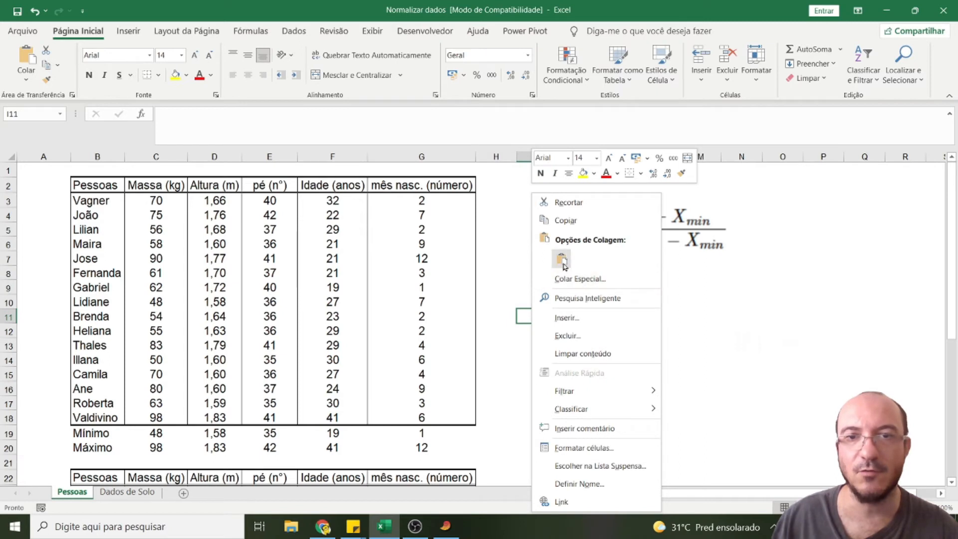
click(562, 259)
mouse_move(667, 295)
mouse_down()
mouse_move(532, 256)
mouse_move(669, 370)
mouse_move(669, 388)
mouse_move(676, 297)
mouse_up()
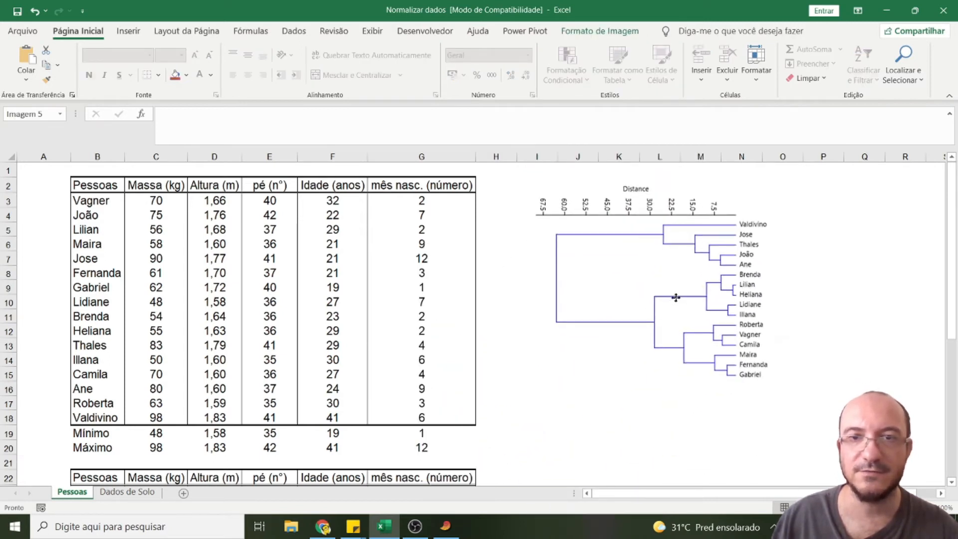
- Copy the normalized people table B22:G38, including its headers
scroll(133, 252, down, 7)
scroll(133, 252, up, 1)
drag(98, 214, 466, 448)
key(ctrl+c)
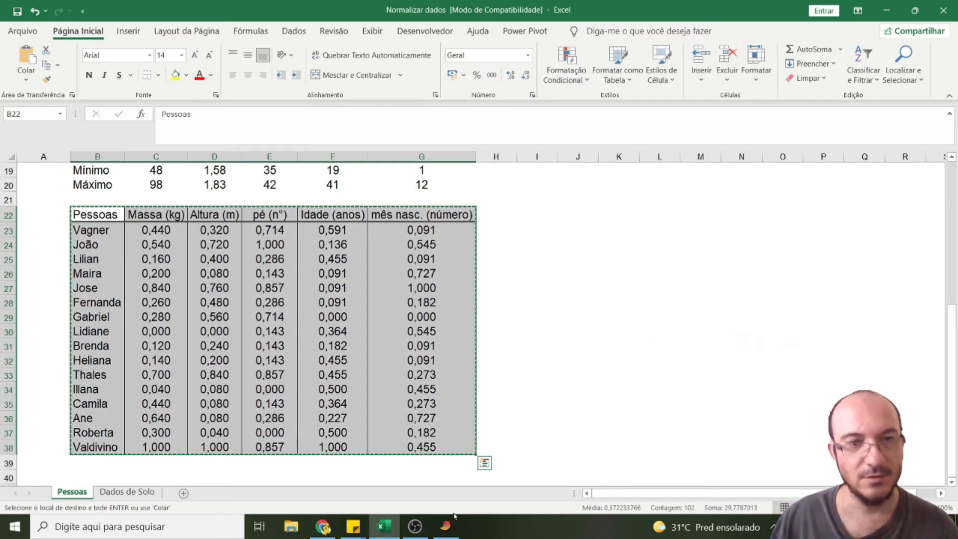
- Switch to PAST, close the hierarchical clustering window and replace the original data with a new empty spreadsheet
click(447, 525)
click(361, 22)
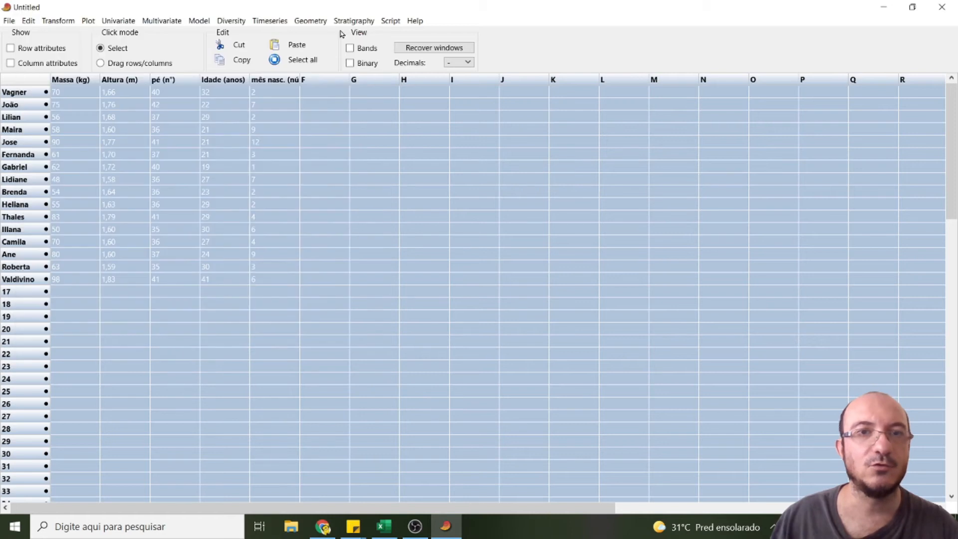
click(9, 20)
click(269, 119)
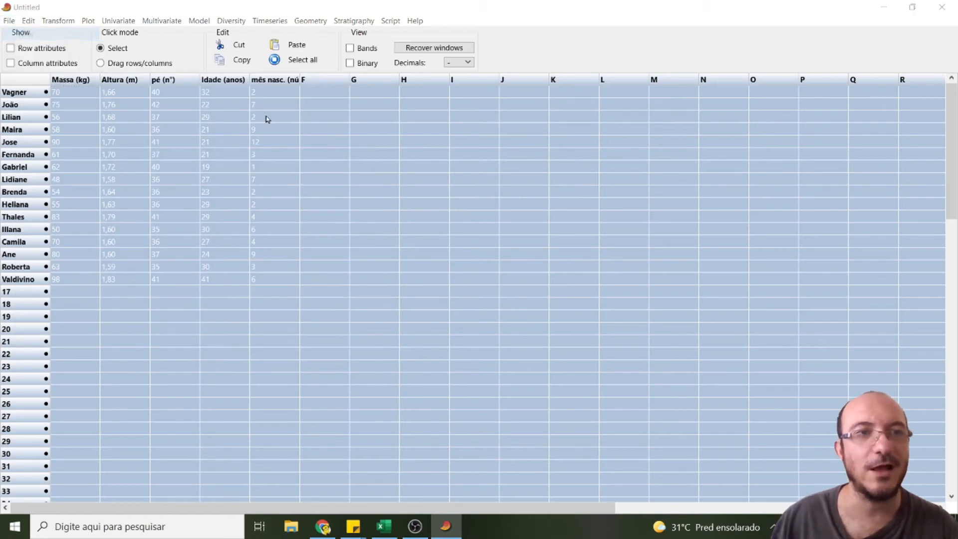
click(509, 305)
- Paste the normalized table with its row and column names, showing the row and column attributes only for the paste
click(31, 63)
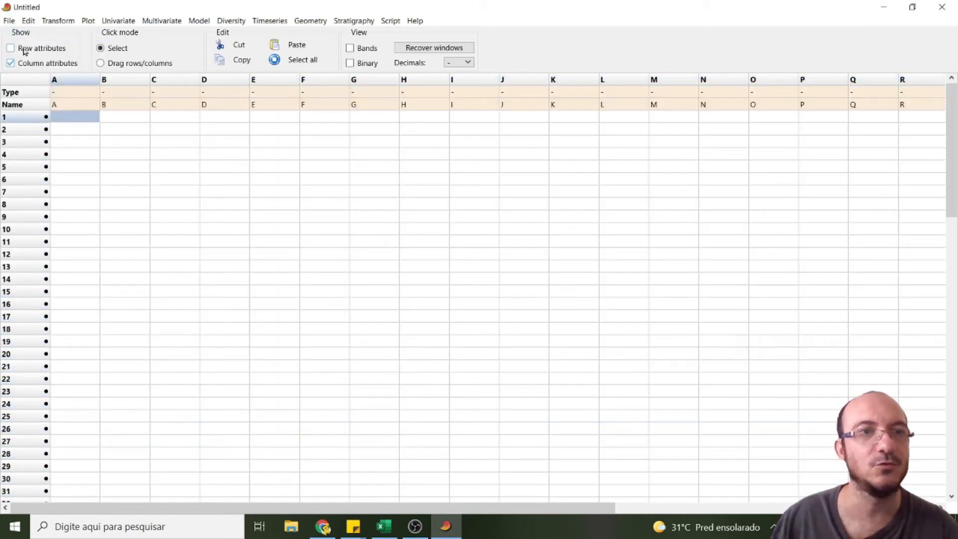
click(24, 48)
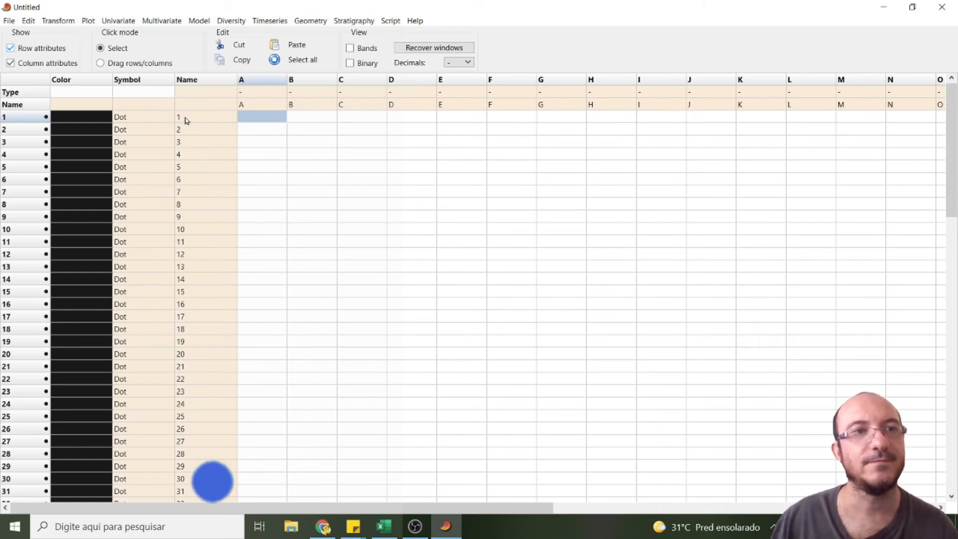
click(208, 105)
key(ctrl+v)
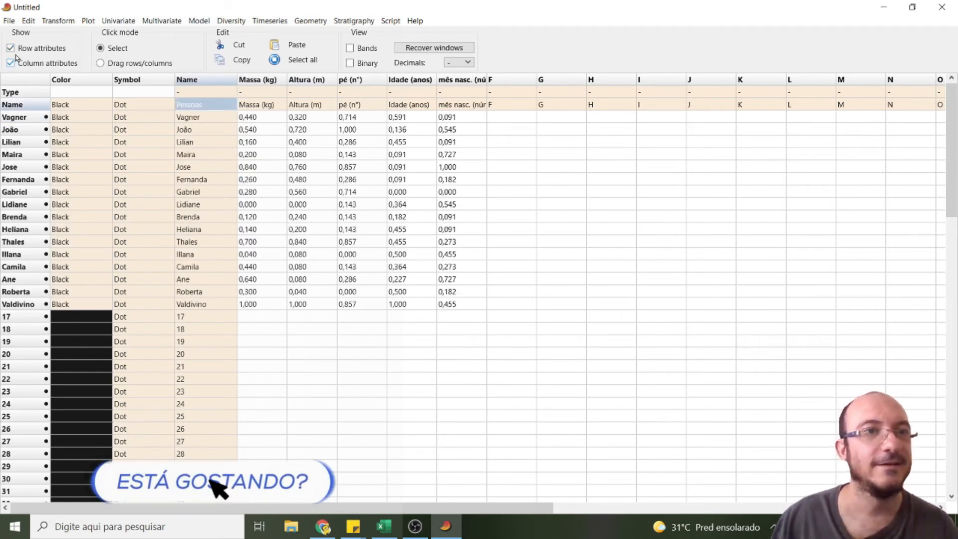
click(11, 63)
click(11, 47)
- Run classical hierarchical clustering on the whole normalized dataset with Ward's method and copy the resulting dendrogram
key(ctrl+a)
click(181, 20)
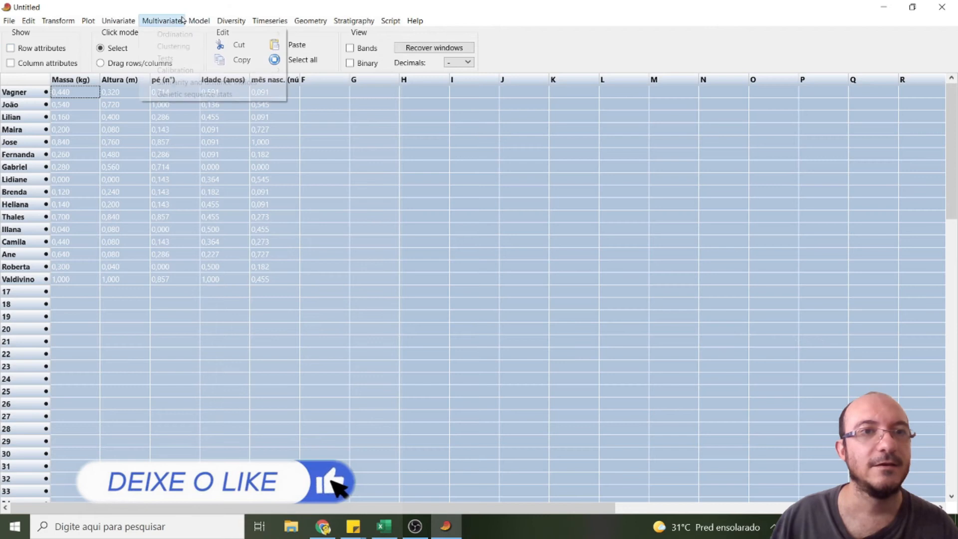
mouse_move(176, 47)
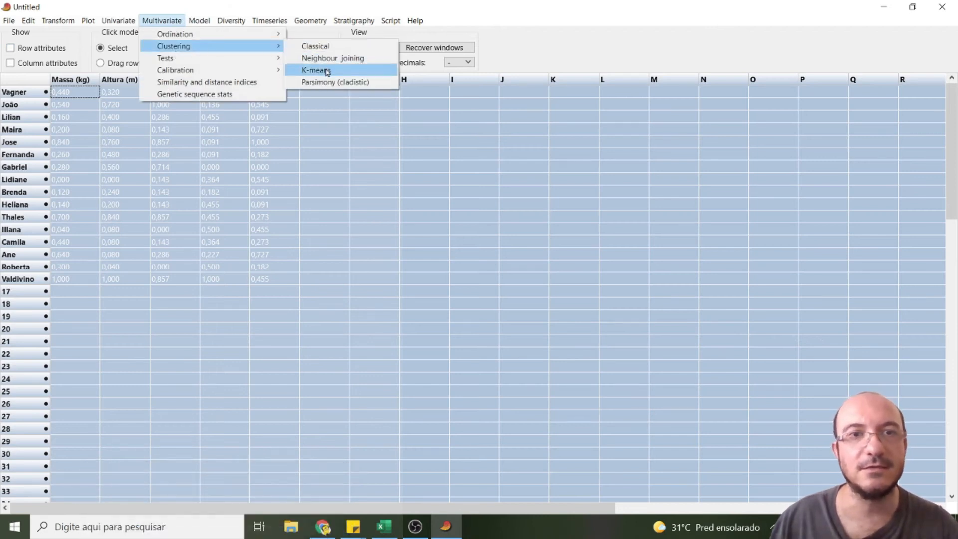
click(316, 46)
click(362, 106)
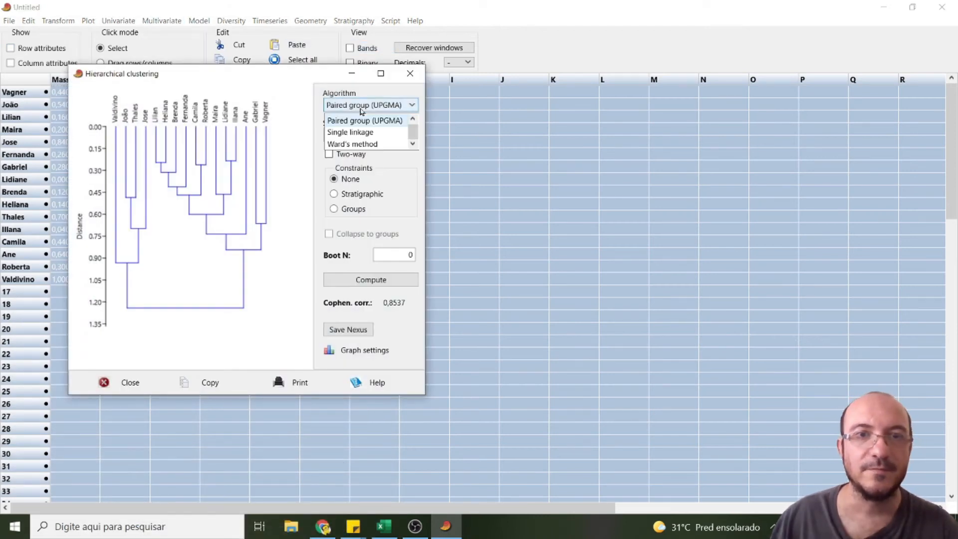
click(358, 144)
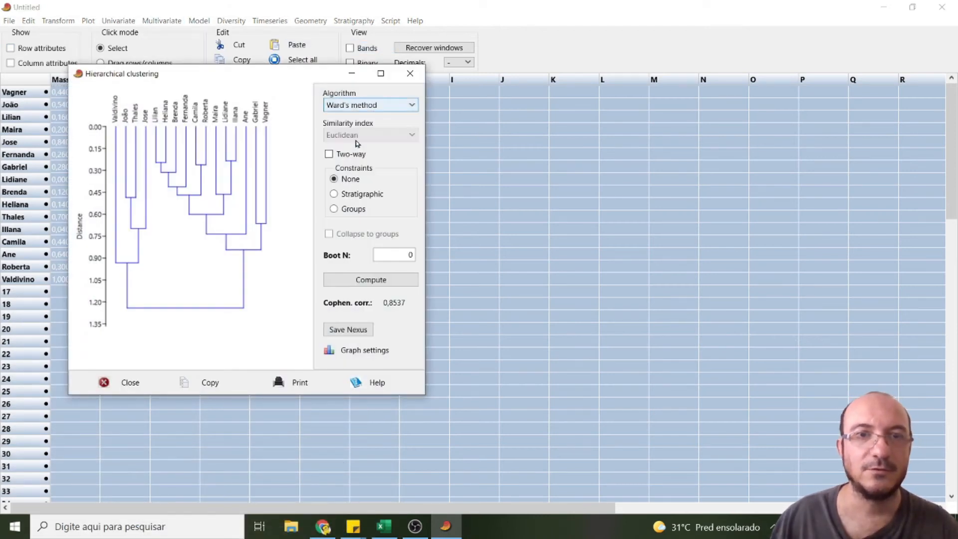
click(368, 282)
click(196, 386)
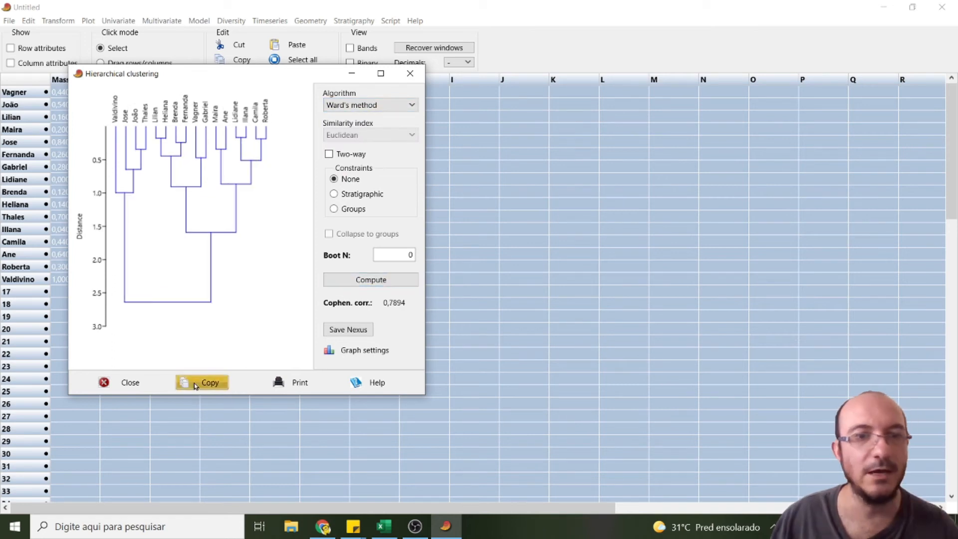
- Switch to Excel and move the original-data dendrogram over the middle columns of the original people table
click(382, 527)
scroll(528, 396, up, 5)
key(ctrl+v)
drag(588, 271, 203, 275)
- Paste the normalized-data dendrogram as a picture and place it directly beside the original-data dendrogram, over columns G to L
click(530, 259)
right_click(514, 227)
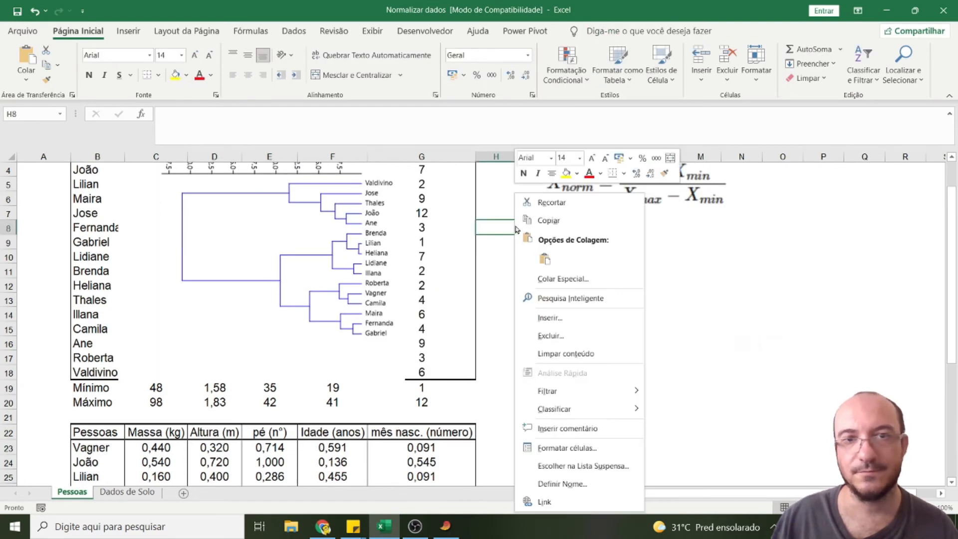
click(546, 260)
drag(600, 200, 728, 367)
drag(621, 394, 566, 307)
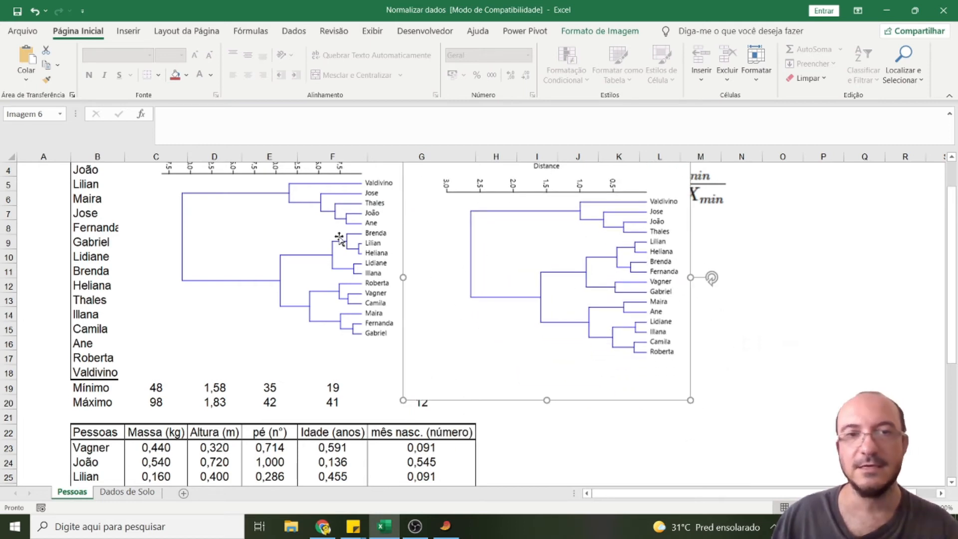
- Compare how people are grouped in the original-data dendrogram and in the normalized-data dendrogram
click(332, 287)
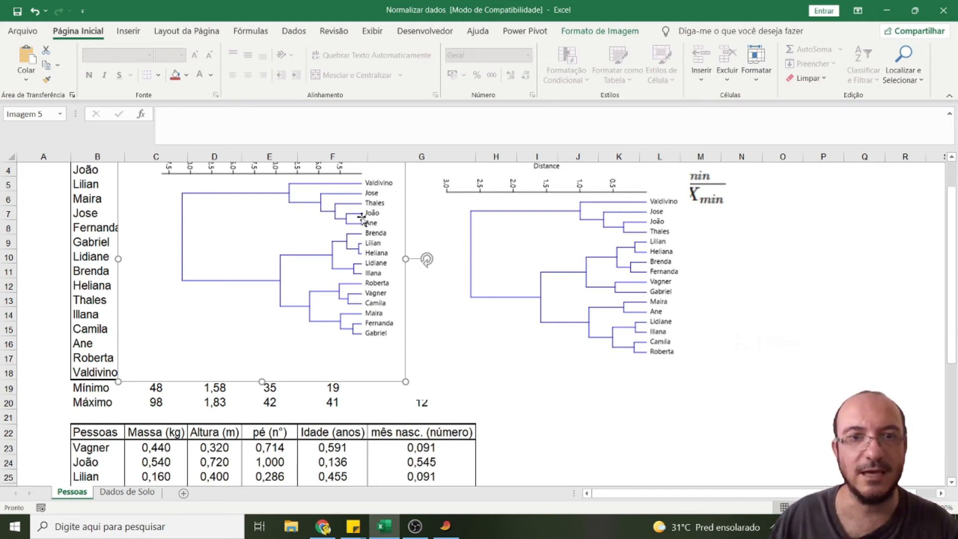
drag(579, 264, 585, 261)
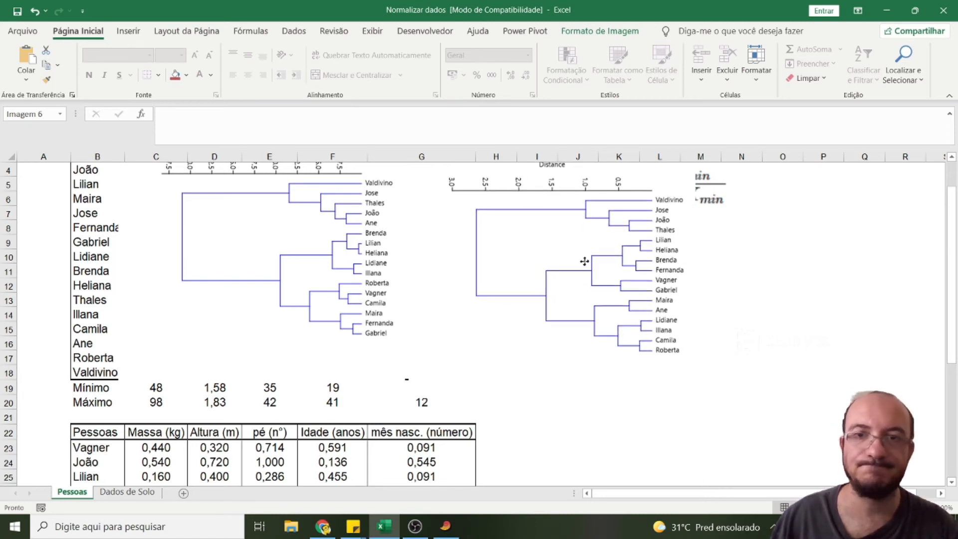
click(446, 526)
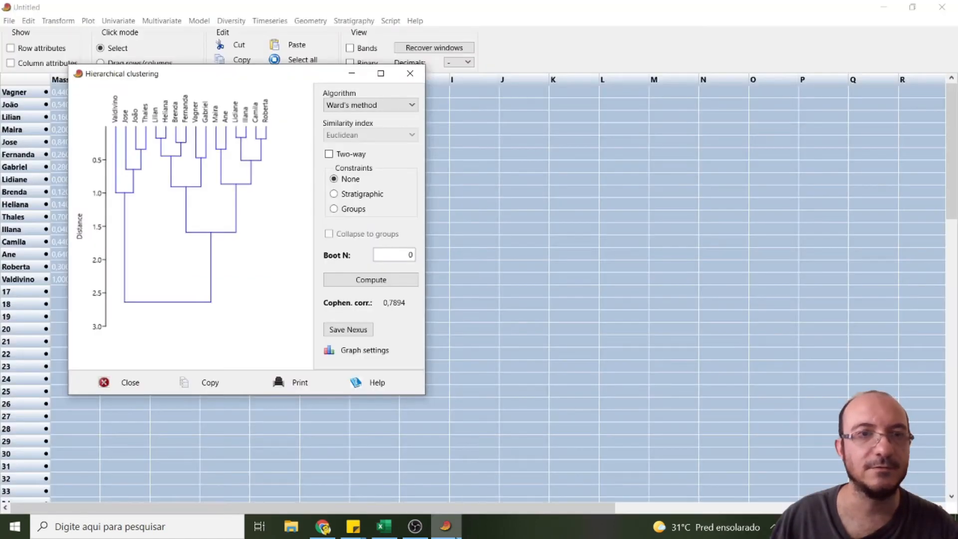
click(454, 537)
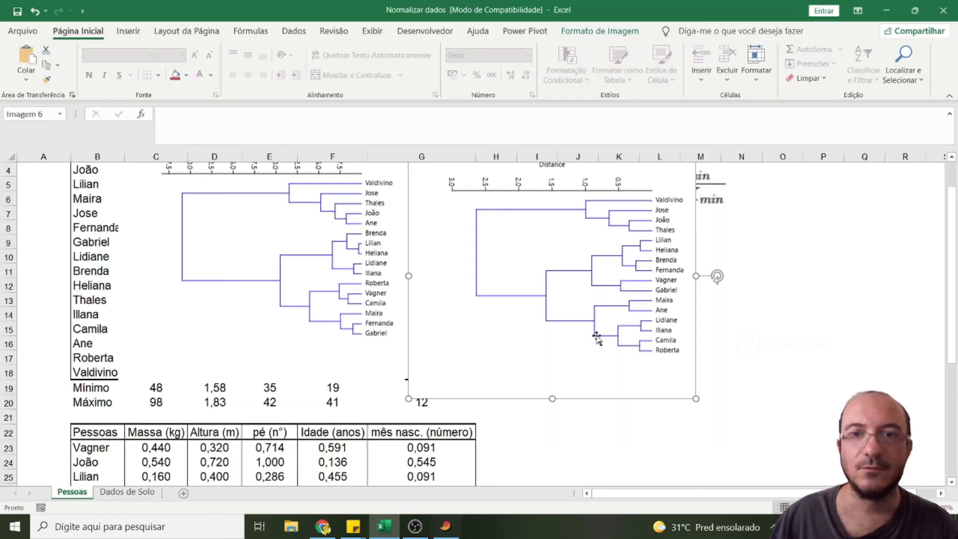
- Swap the two dendrograms so the normalized one lies over the original table and the original-data one over columns G to L
drag(589, 277, 229, 309)
drag(397, 258, 661, 284)
drag(271, 284, 301, 248)
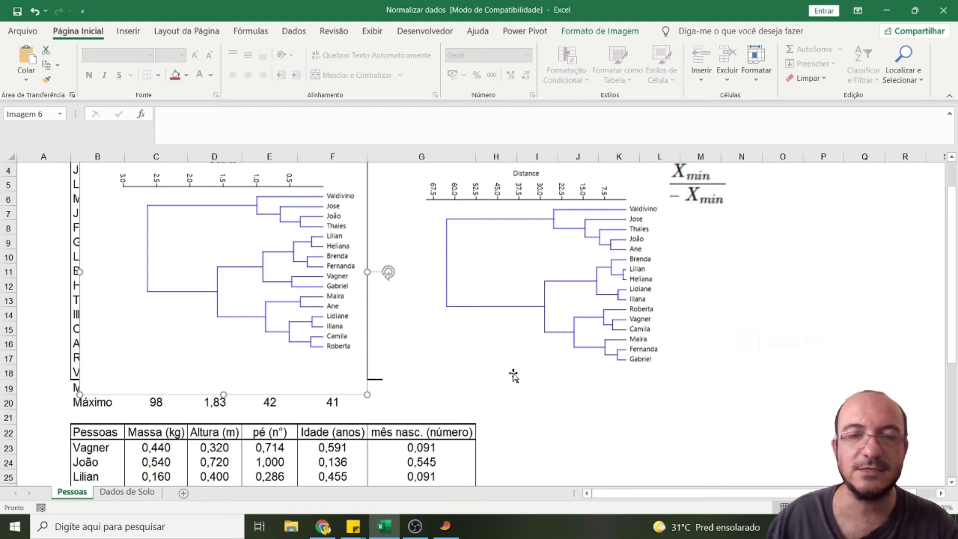
drag(506, 313, 511, 316)
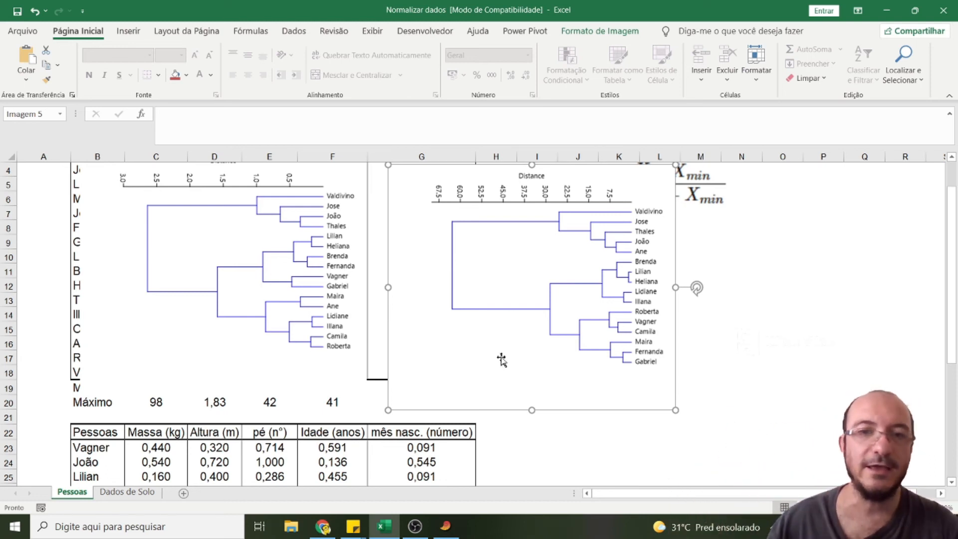
- Move both dendrograms off the original table into the empty area below the Xnorm formula
drag(499, 356, 747, 381)
drag(324, 300, 731, 449)
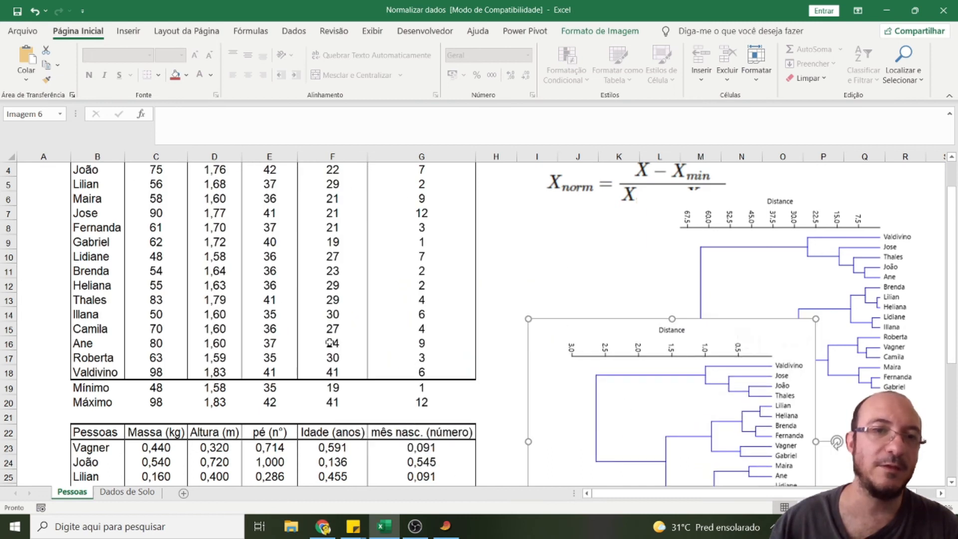
- Move the original-data dendrogram up beside the upper rows of the original table, partly over the Xnorm formula
scroll(731, 448, up, 1)
drag(195, 200, 210, 418)
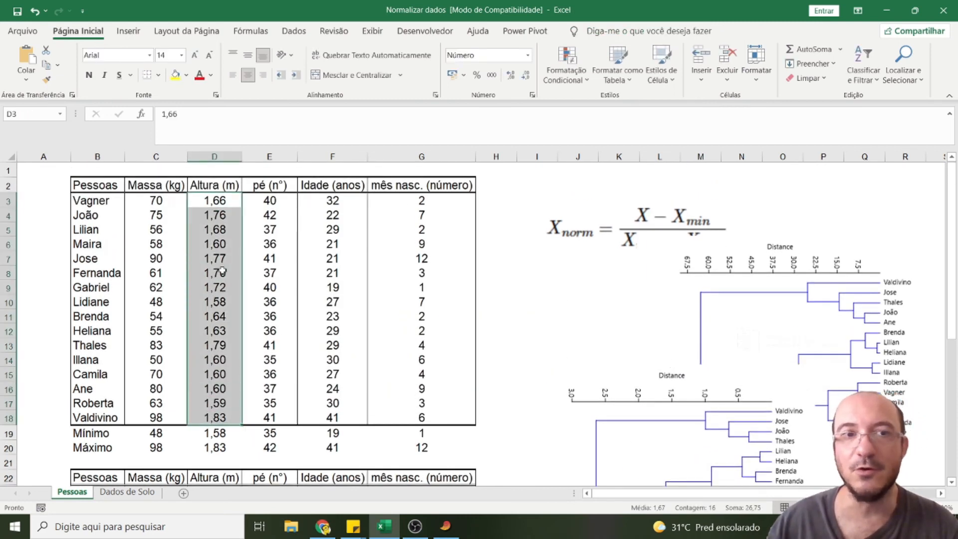
drag(753, 343, 699, 290)
click(229, 301)
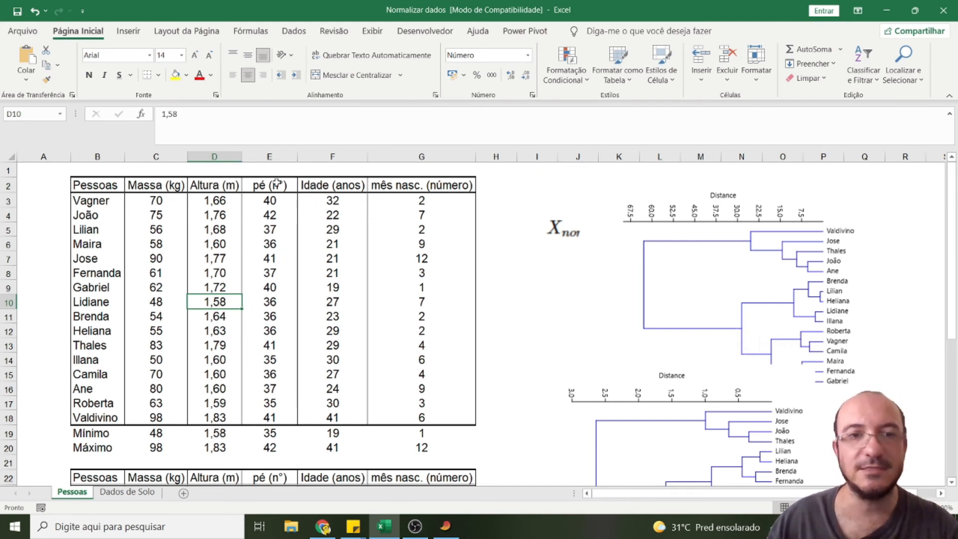
click(269, 157)
right_click(256, 156)
click(290, 260)
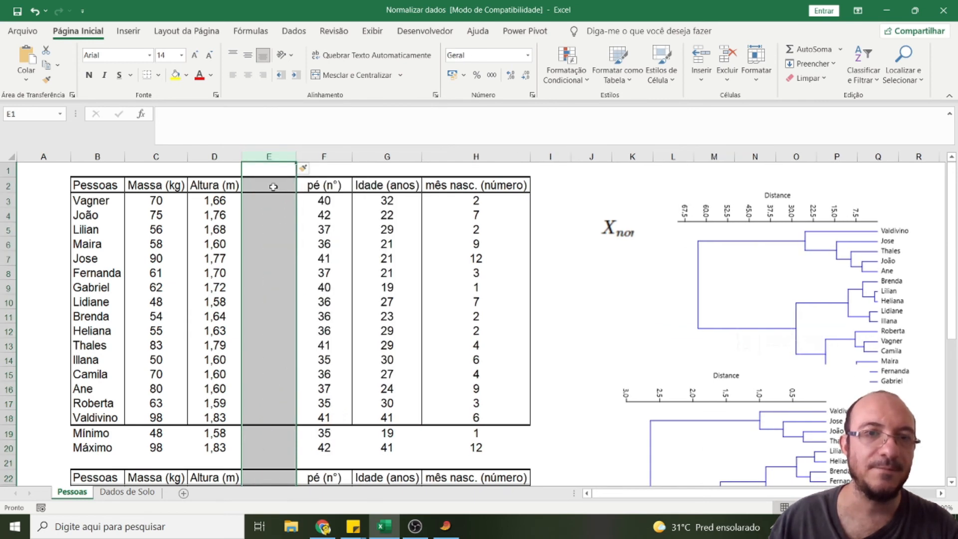
click(274, 187)
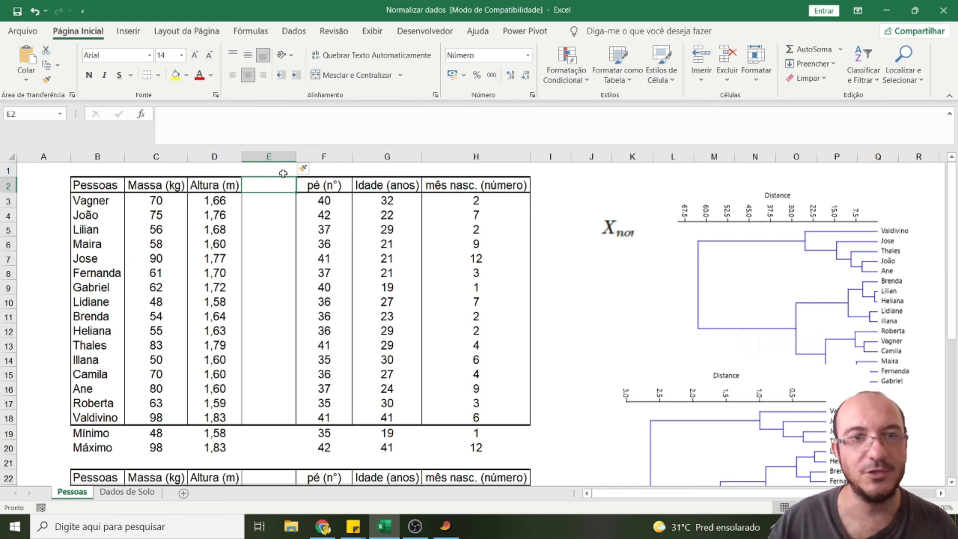
click(269, 157)
right_click(259, 160)
click(297, 274)
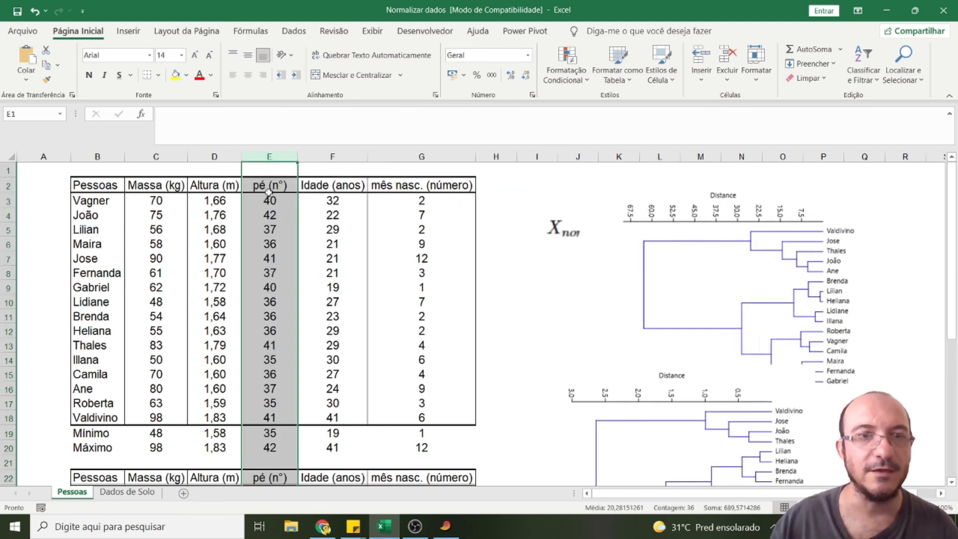
- Change the foot column header in E2 of the original table to "pé (CM°)"
click(269, 192)
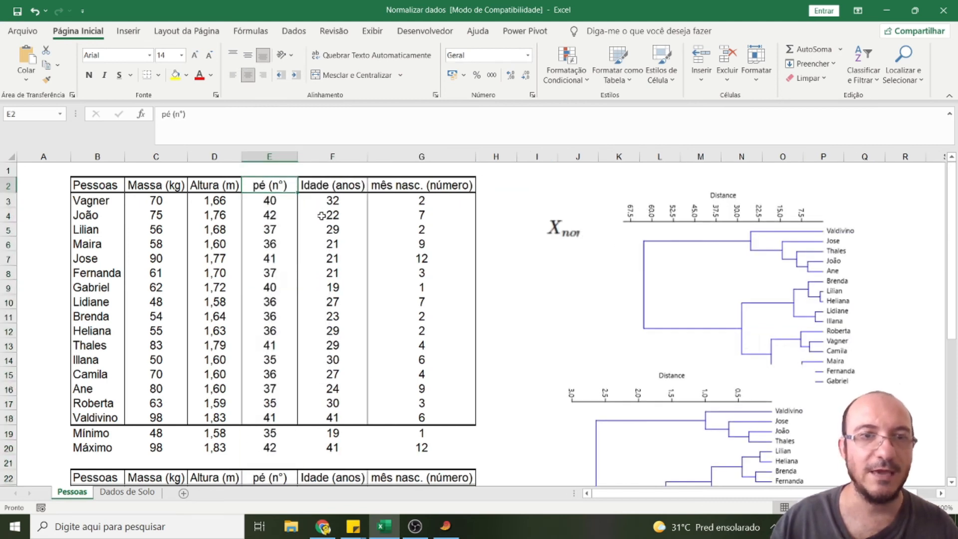
double_click(274, 183)
text(CM)
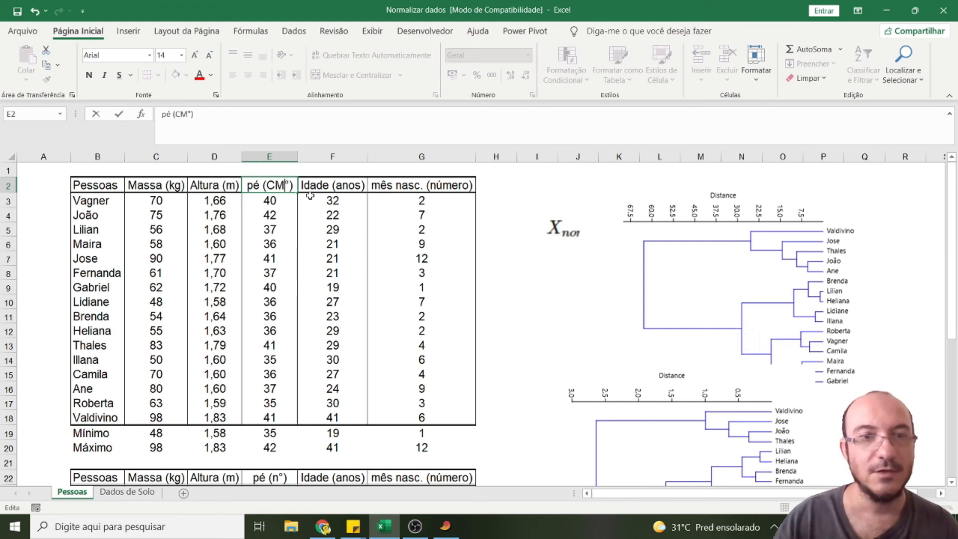
key(Return)
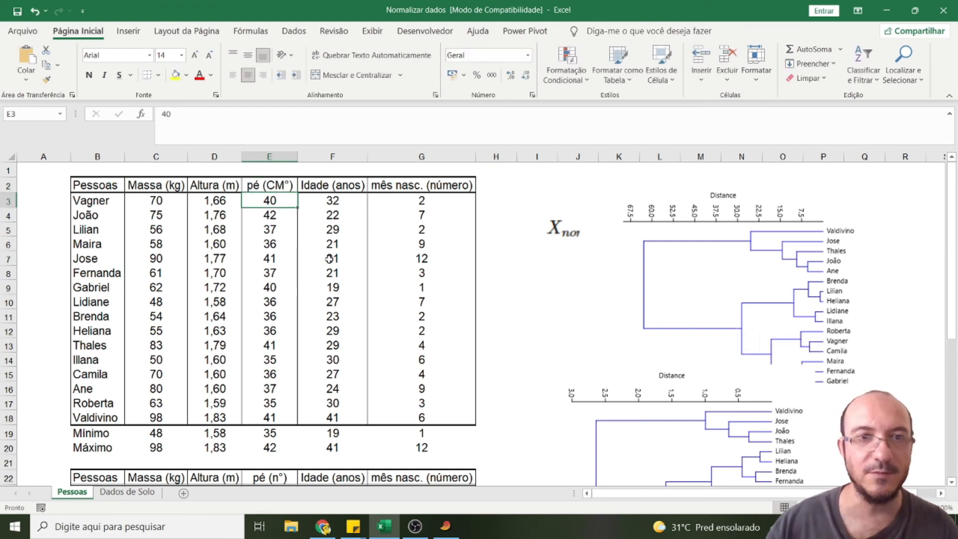
- Enter trial foot lengths of 11 and 13 in cells E3 and E4
text(2)
key(BackSpace)
text(11)
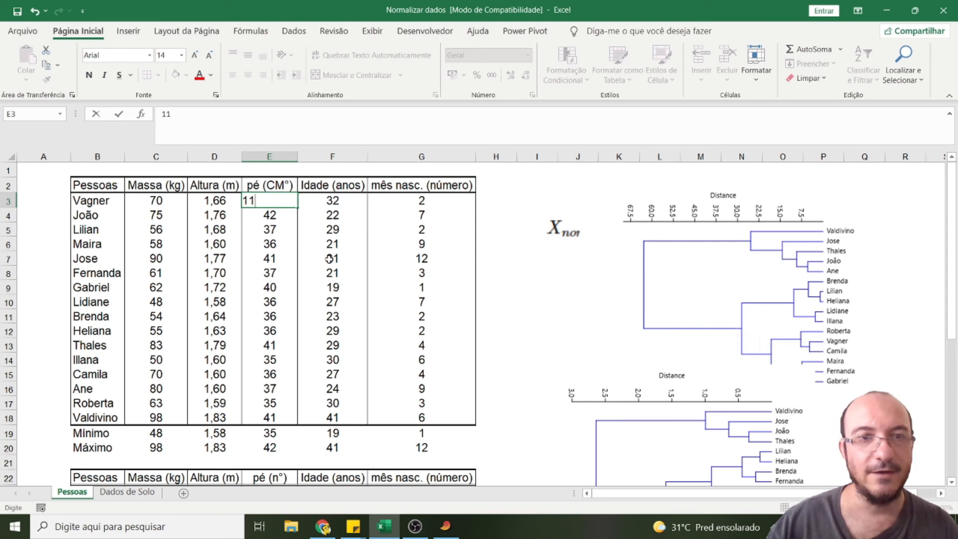
key(Return)
text(13)
key(Return)
key(Up)
key(Up)
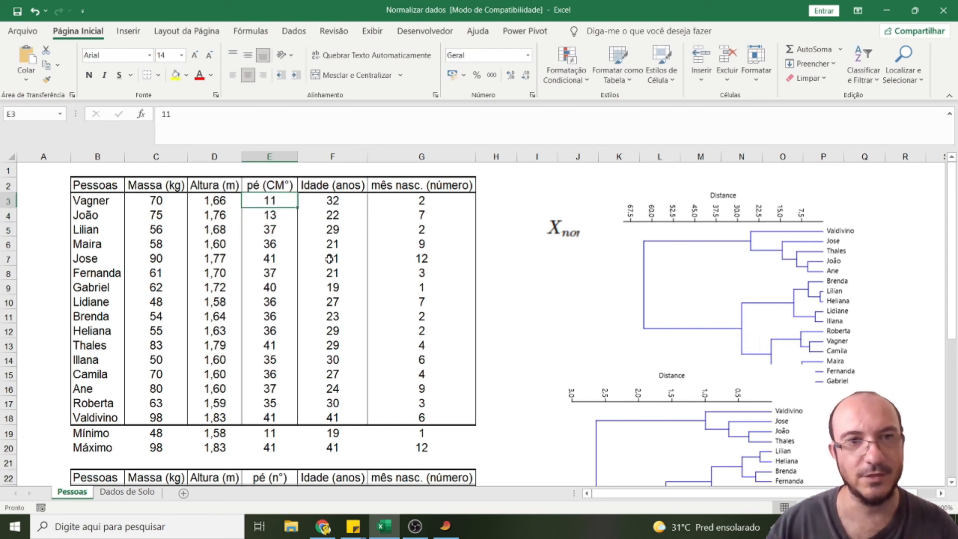
- Enter the foot lengths 24, 23, 25, 24 and 25 in cells E3 to E7
text(24)
key(Return)
text(23)
key(Return)
text(25)
key(Return)
text(245)
key(Return)
key(Up)
text(24)
key(Return)
text(2)
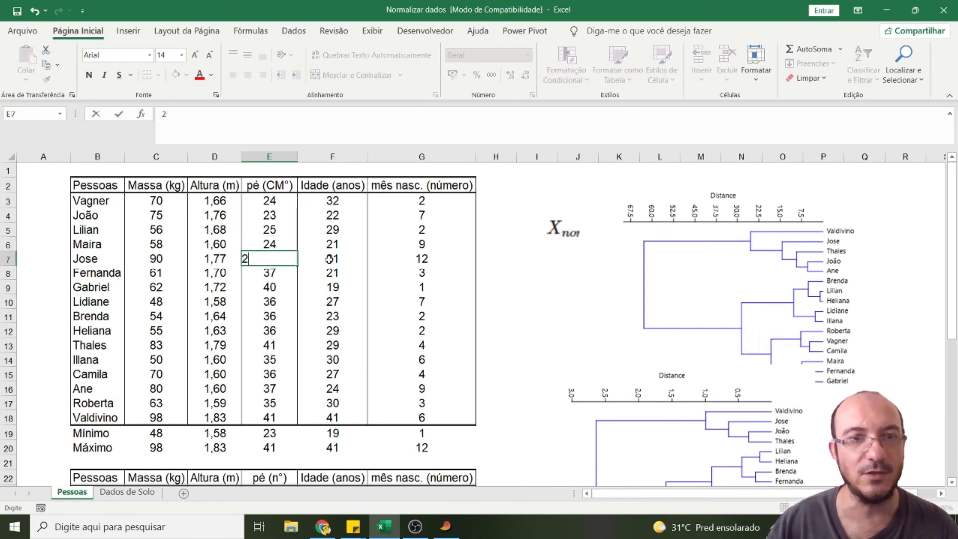
text(5)
key(Return)
- Copy the foot lengths in E3:E7 repeatedly down the column to fill cells E8 to E18
drag(269, 200, 272, 258)
key(ctrl+c)
click(279, 277)
key(ctrl+v)
click(274, 344)
key(ctrl+v)
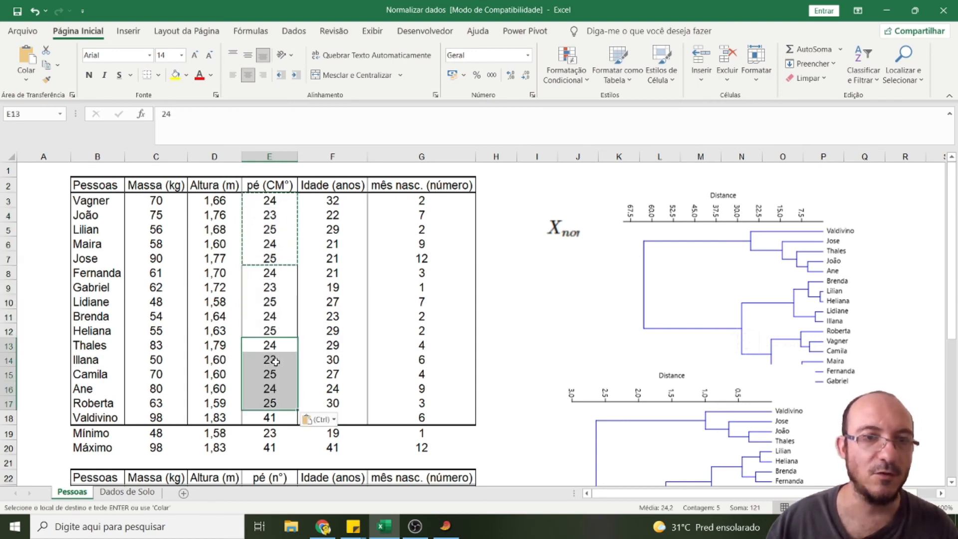
click(276, 361)
key(ctrl+v)
- Change the header in D2 to "Altura (cm)" and the header in E2 to "pé (cm)"
click(221, 332)
drag(215, 186, 249, 417)
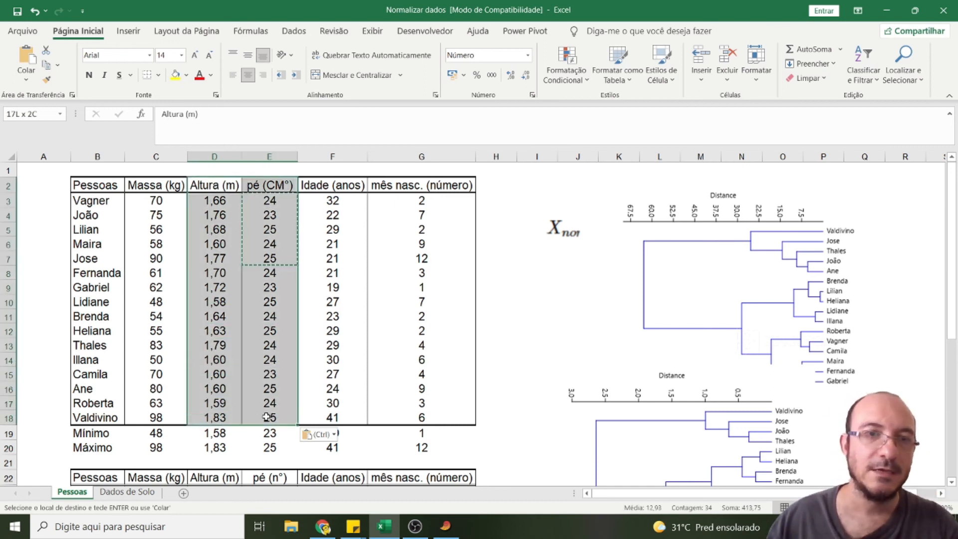
double_click(227, 185)
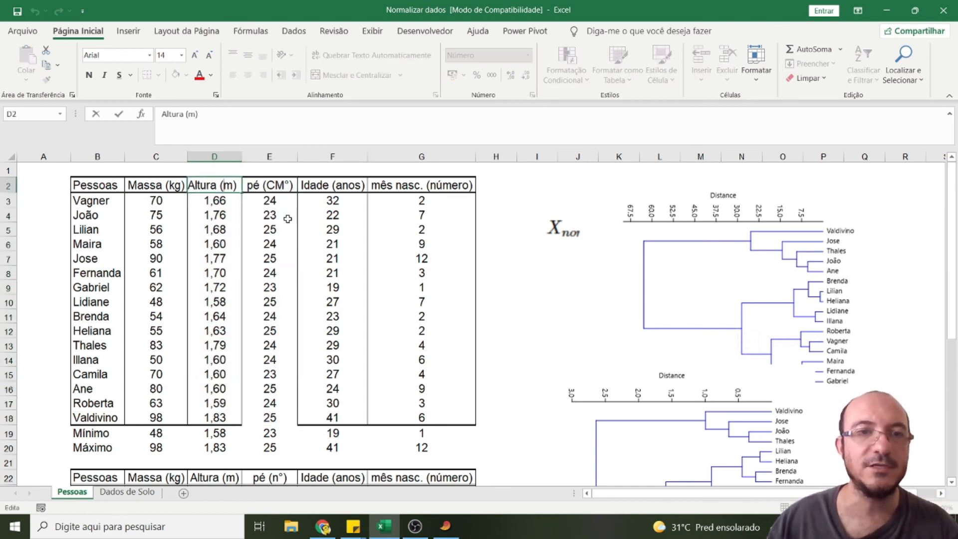
text(c)
click(282, 215)
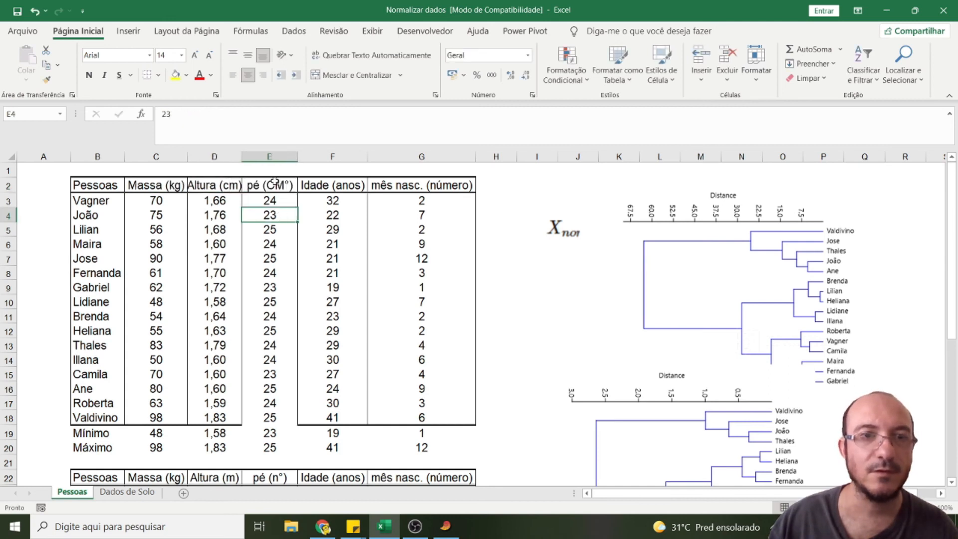
double_click(275, 183)
drag(262, 184, 282, 184)
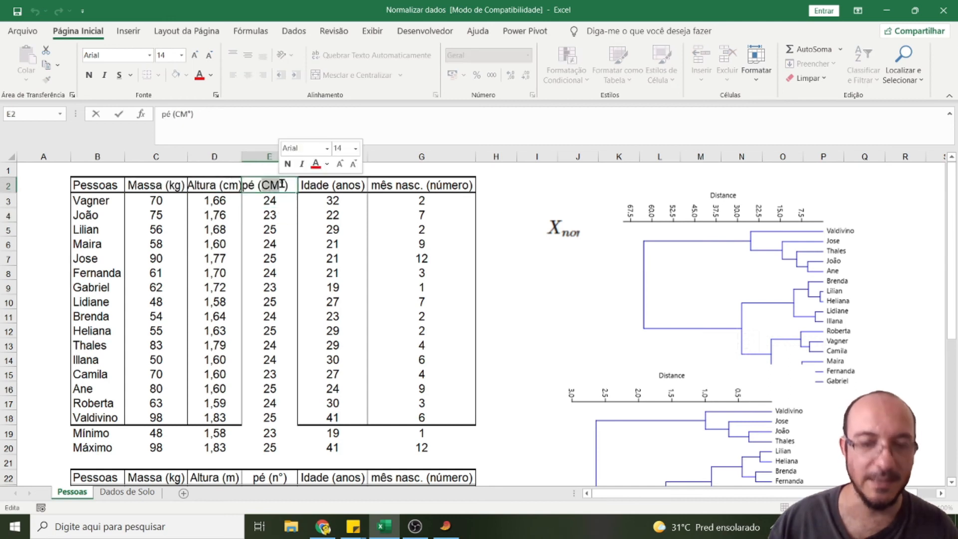
text(cm)
click(352, 291)
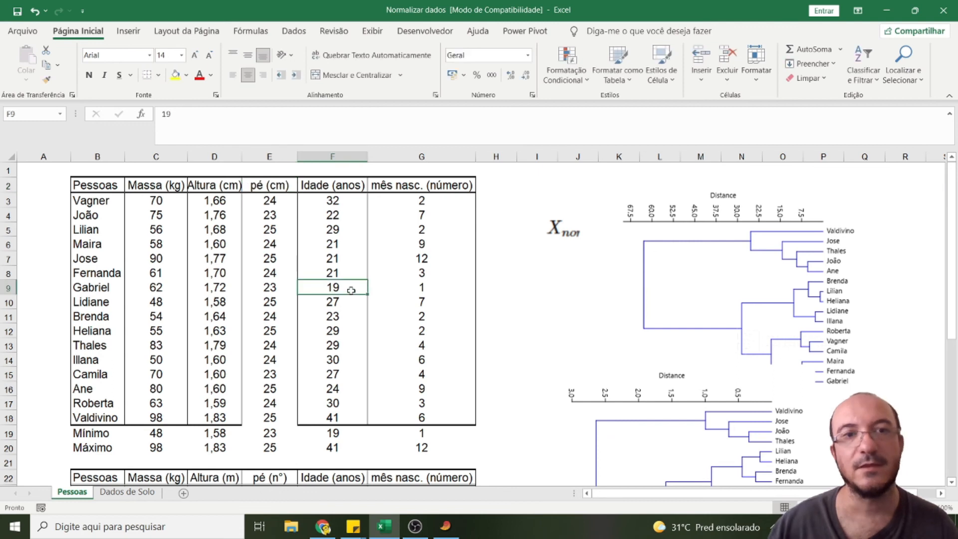
- Compare the units and value ranges of the height and foot columns in the original table
drag(215, 186, 270, 203)
click(324, 174)
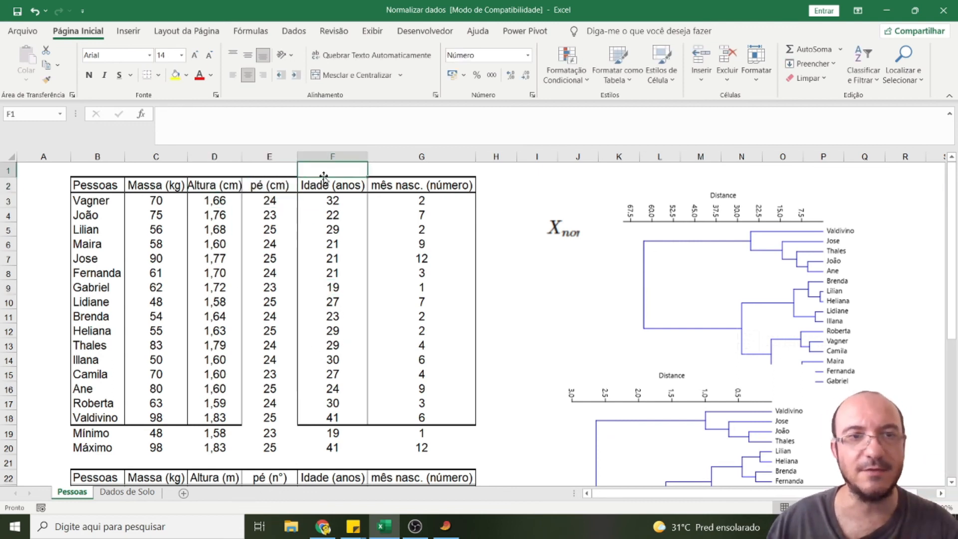
click(344, 187)
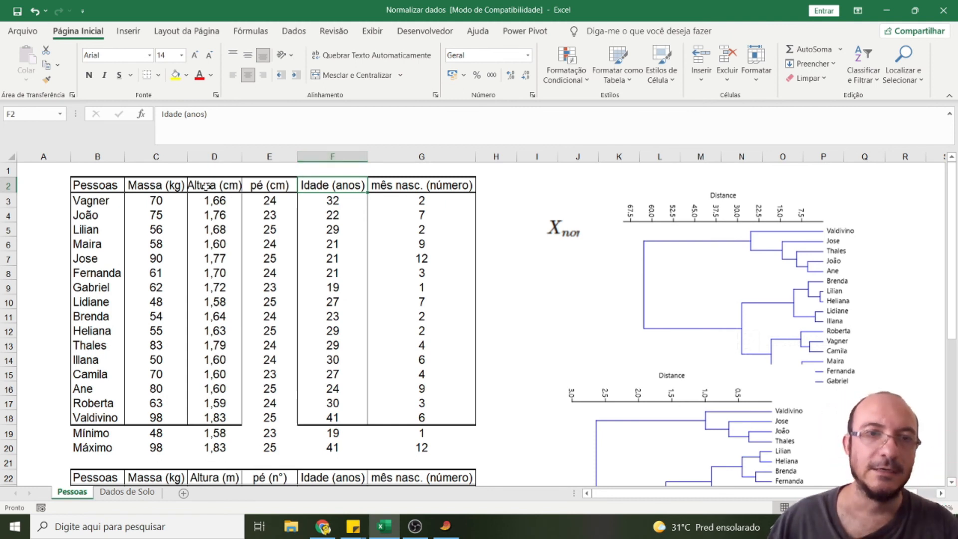
drag(206, 187, 272, 420)
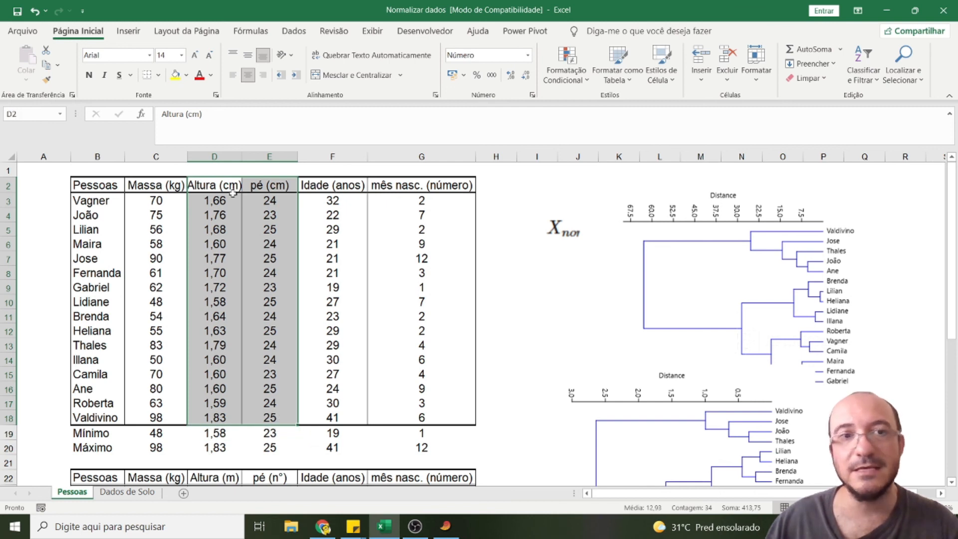
click(231, 190)
click(276, 185)
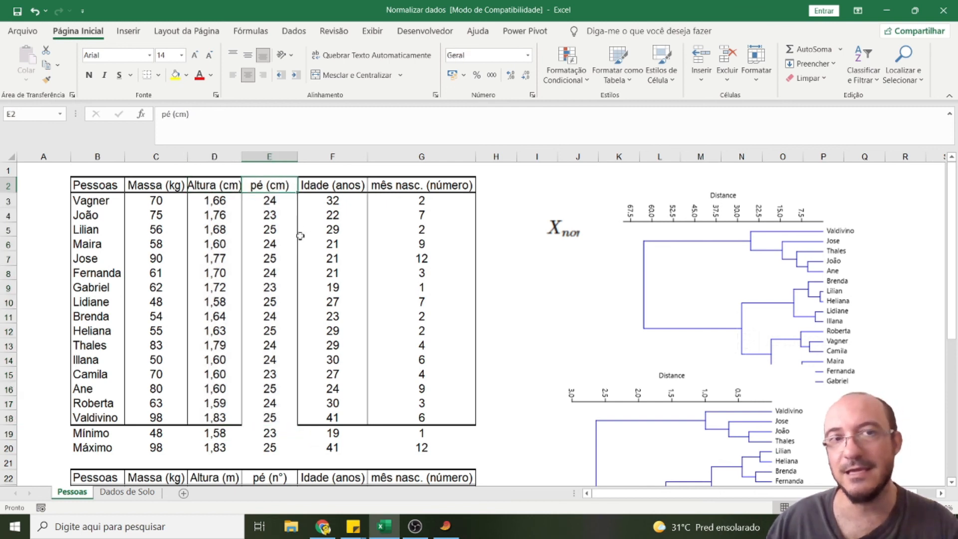
drag(256, 202, 224, 215)
drag(266, 241, 228, 240)
click(211, 200)
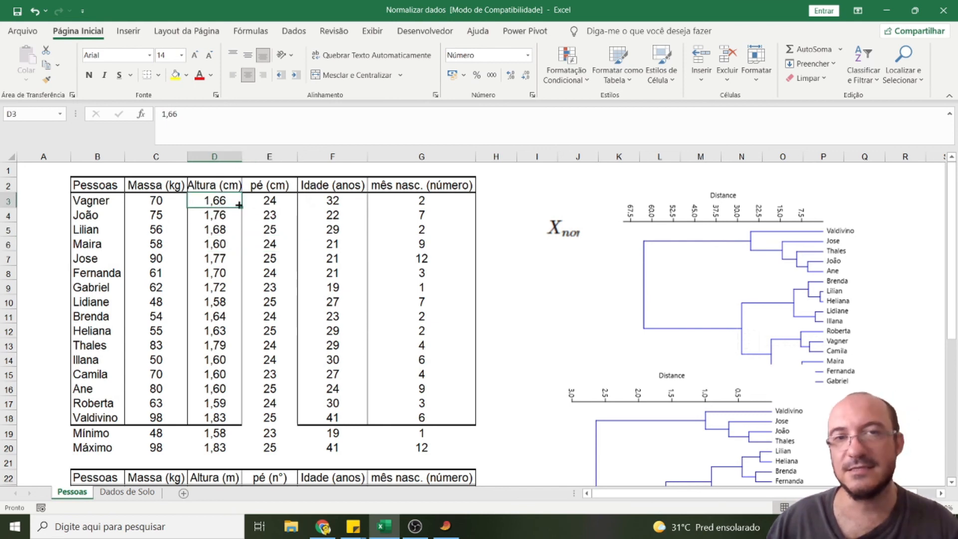
drag(216, 198, 206, 417)
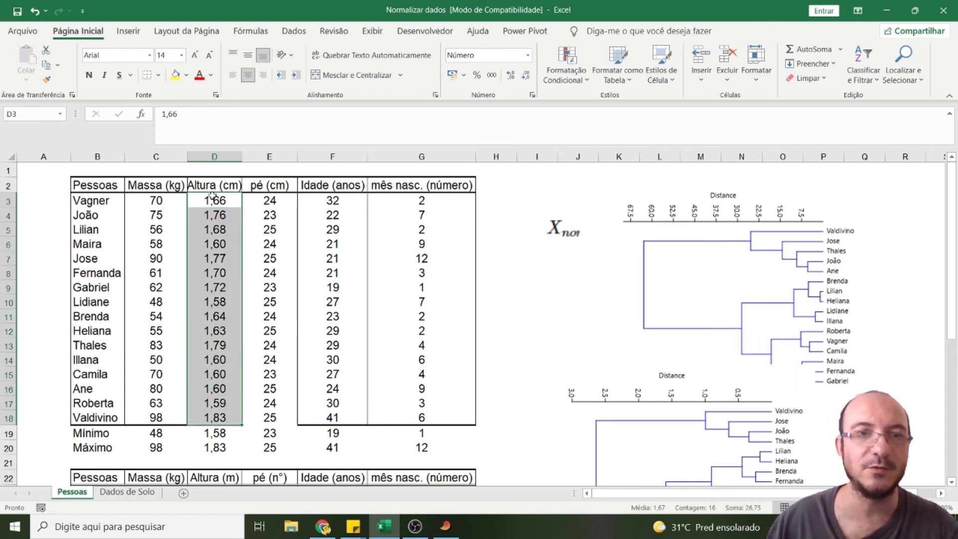
click(269, 205)
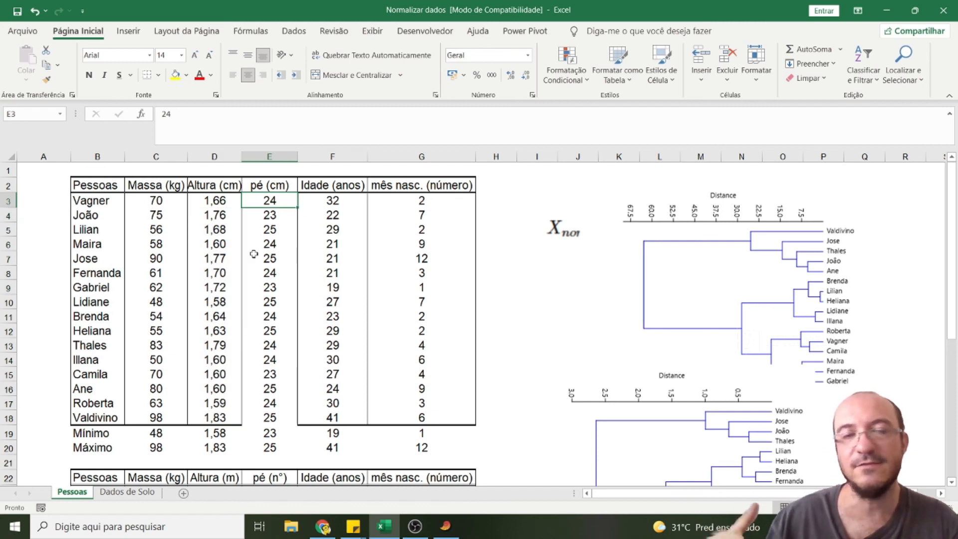
drag(206, 185, 266, 417)
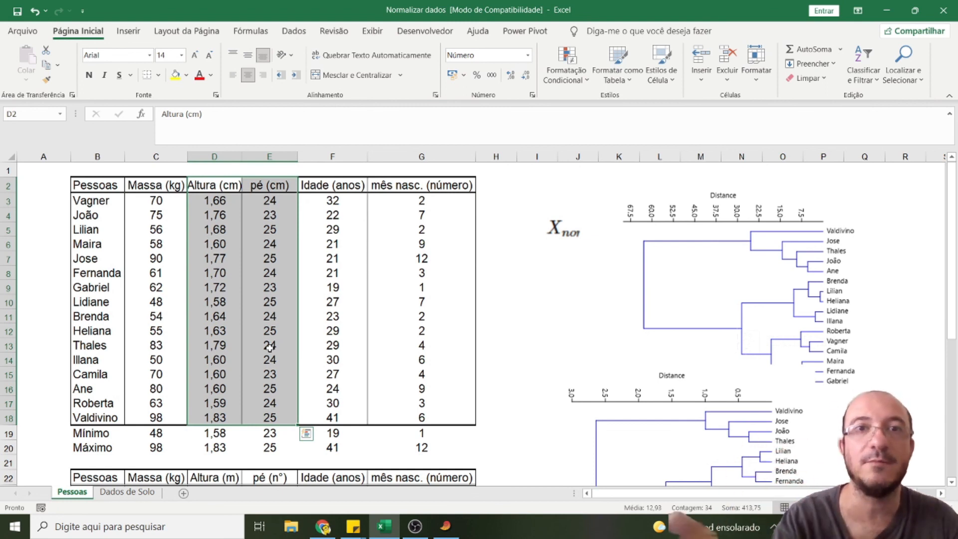
click(335, 300)
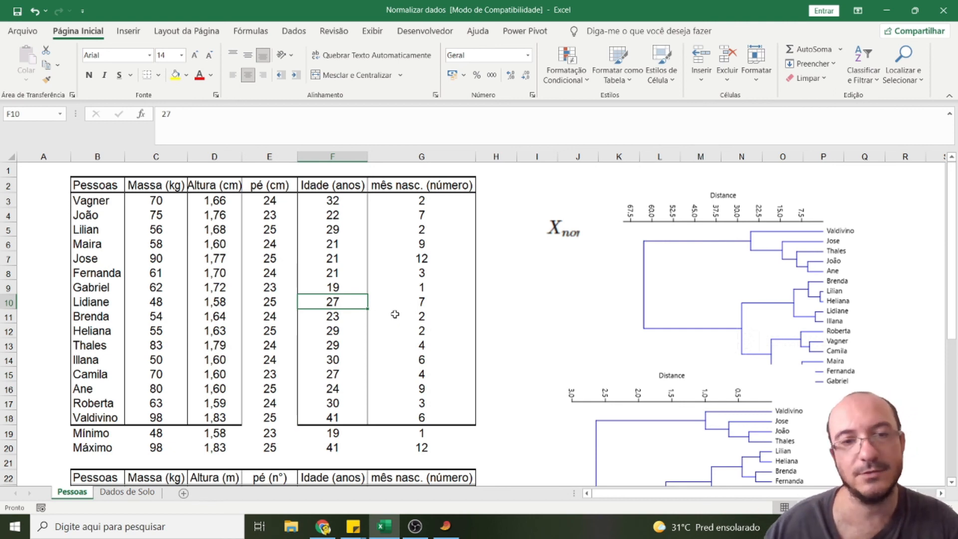
- Move the original-data dendrogram to the top of the sheet, over columns I to P and covering the Xnorm formula
drag(657, 320, 627, 300)
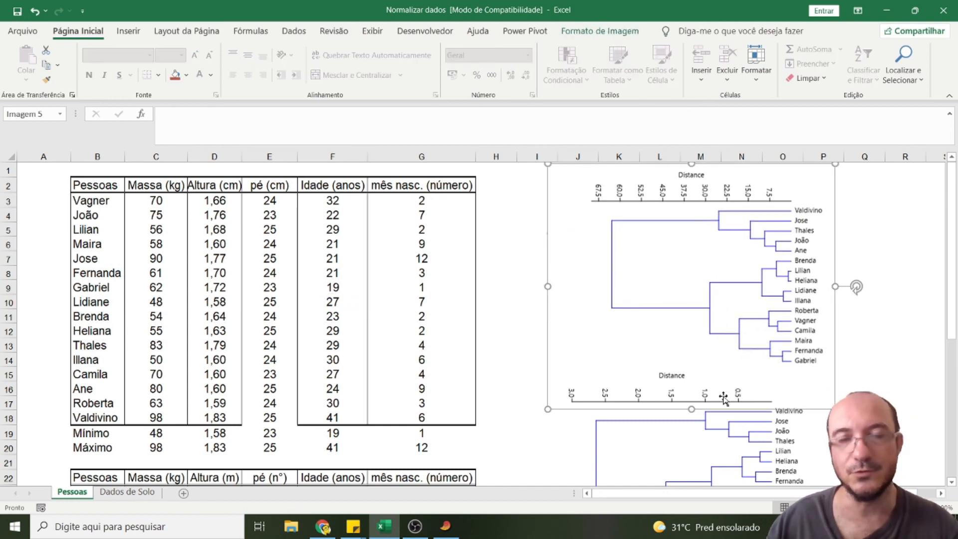